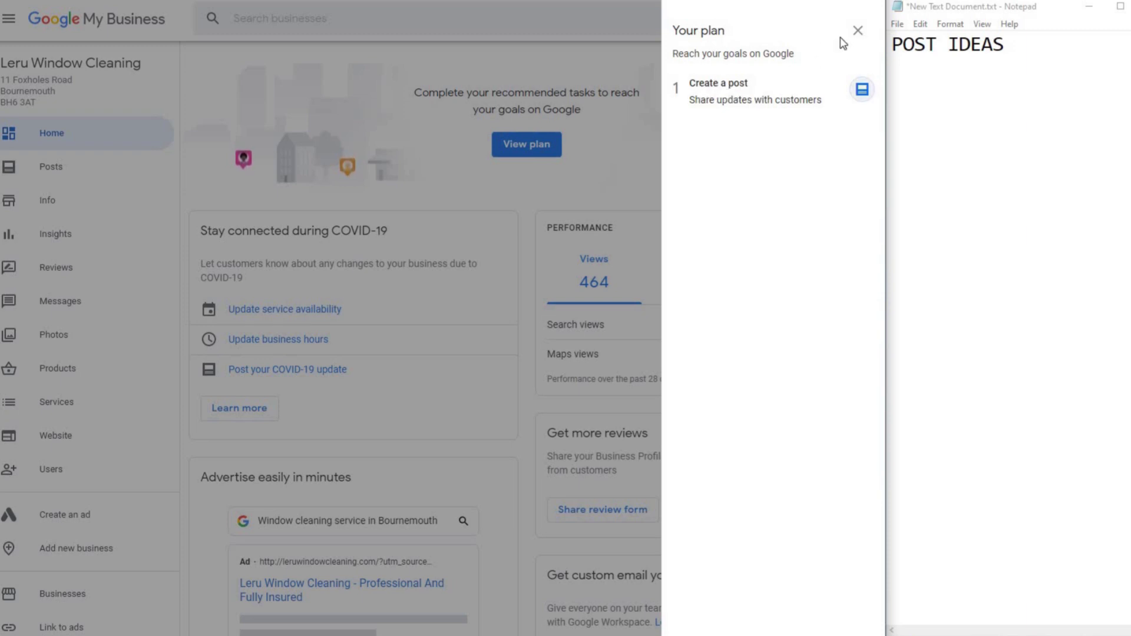
# - Open the business's Posts page and bring up the form for a new update post
pyautogui.click(47, 174)
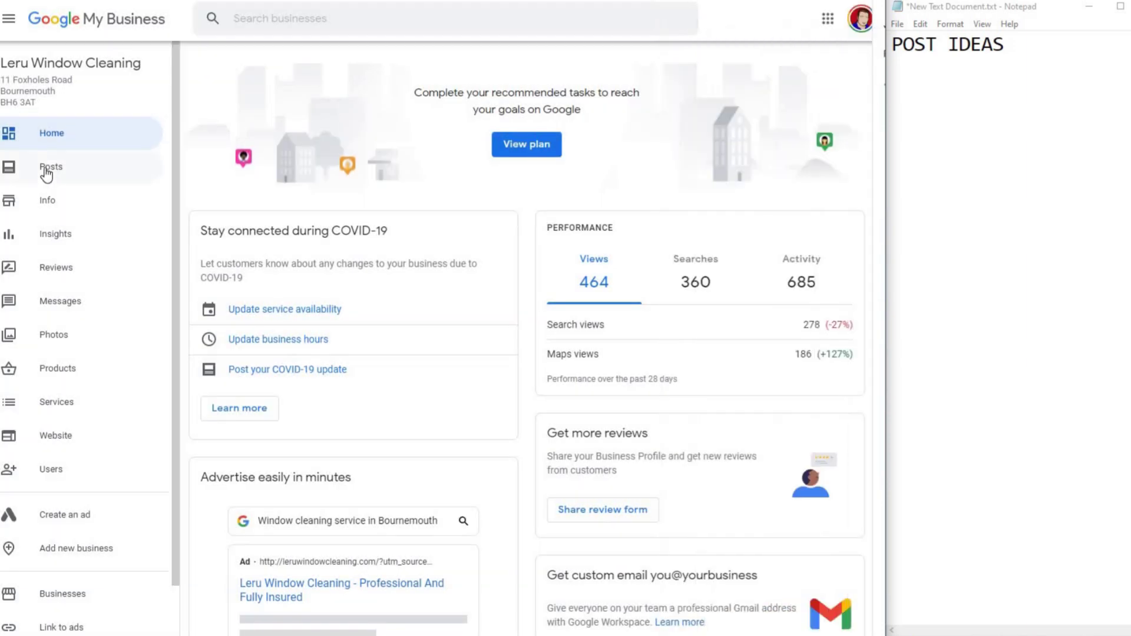
pyautogui.click(46, 174)
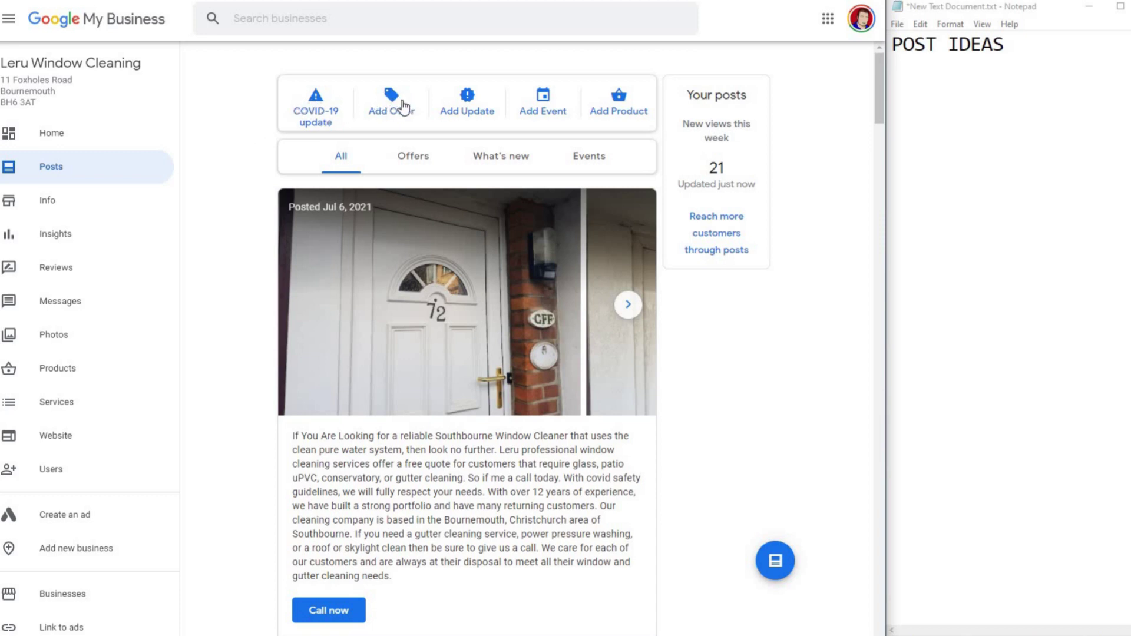
pyautogui.click(467, 101)
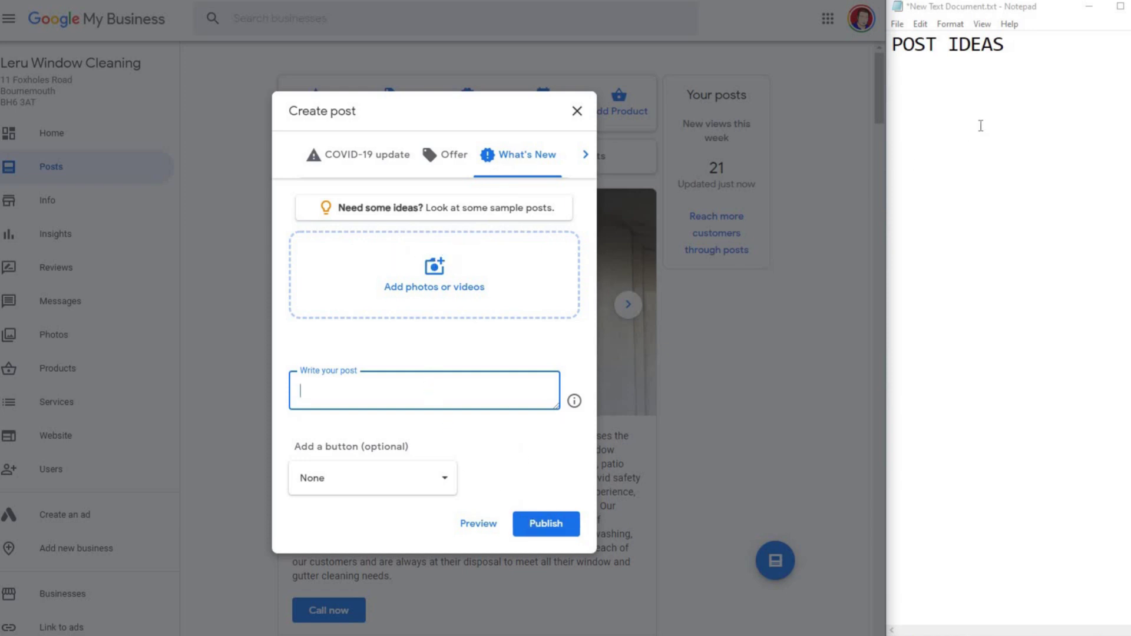
# - Add the headings "Area" and "Services" below POST IDEAS in the Notepad document, leaving blank lines beneath Area for entries
pyautogui.click(1015, 75)
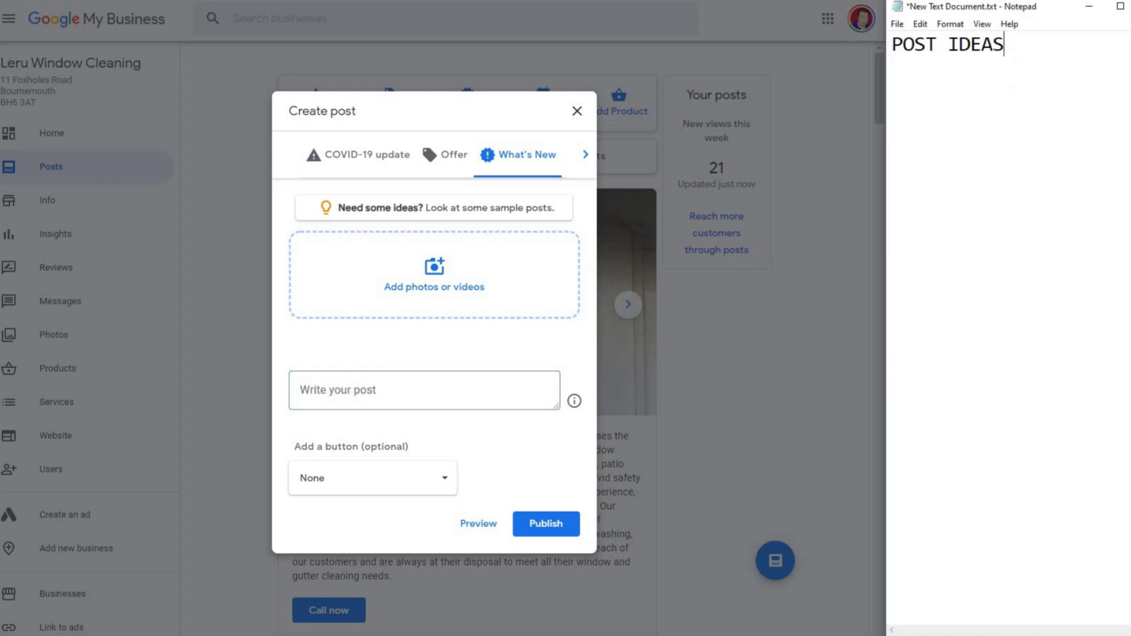
pyautogui.press('Return')
pyautogui.press('Return')
pyautogui.write('Area')
pyautogui.press('Return')
pyautogui.press('Return')
pyautogui.press('Return')
pyautogui.press('Return')
pyautogui.write('S')
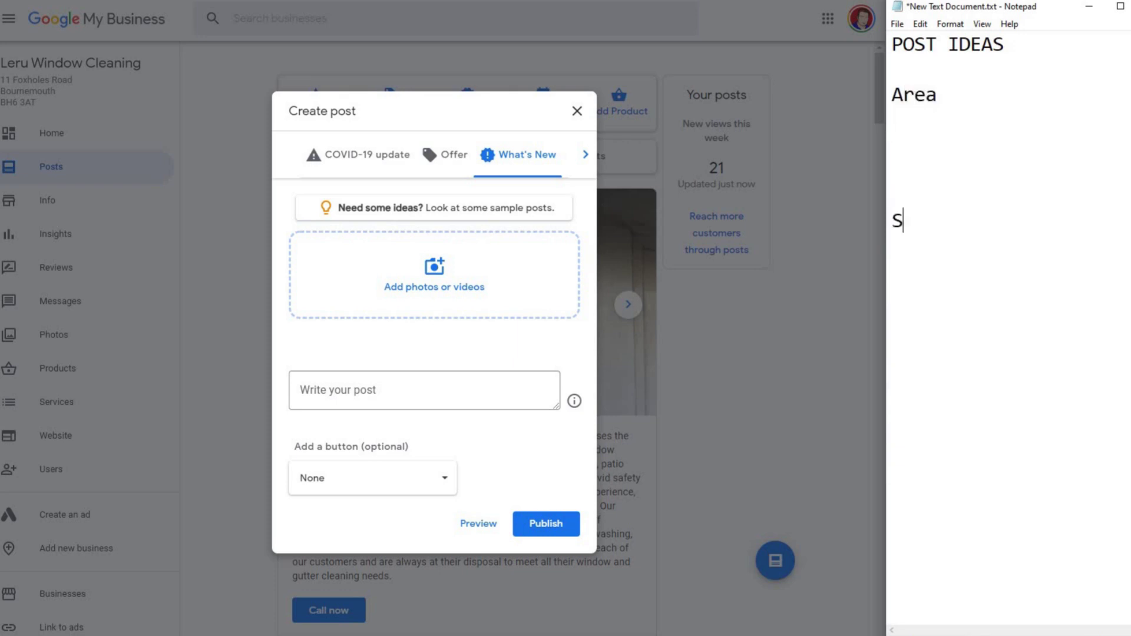
pyautogui.write('ervices')
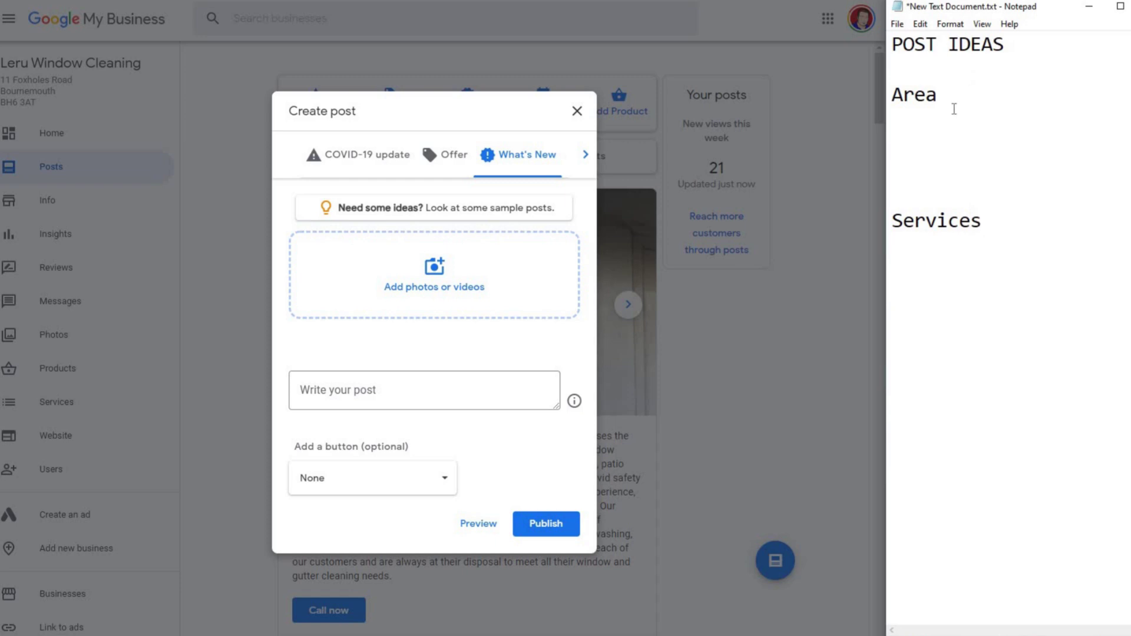
pyautogui.click(958, 104)
pyautogui.press('Return')
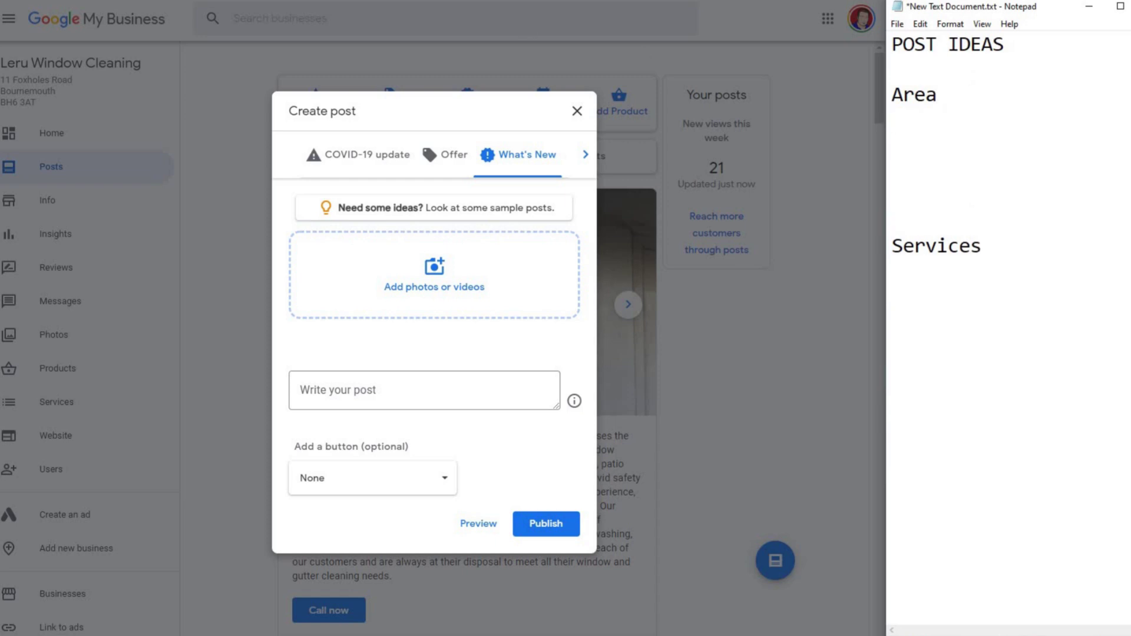
# - Switch to the business's Google Maps listing and enter Southbourne as the first place under Area in the notes
pyautogui.hotkey('alt', 'Tab')
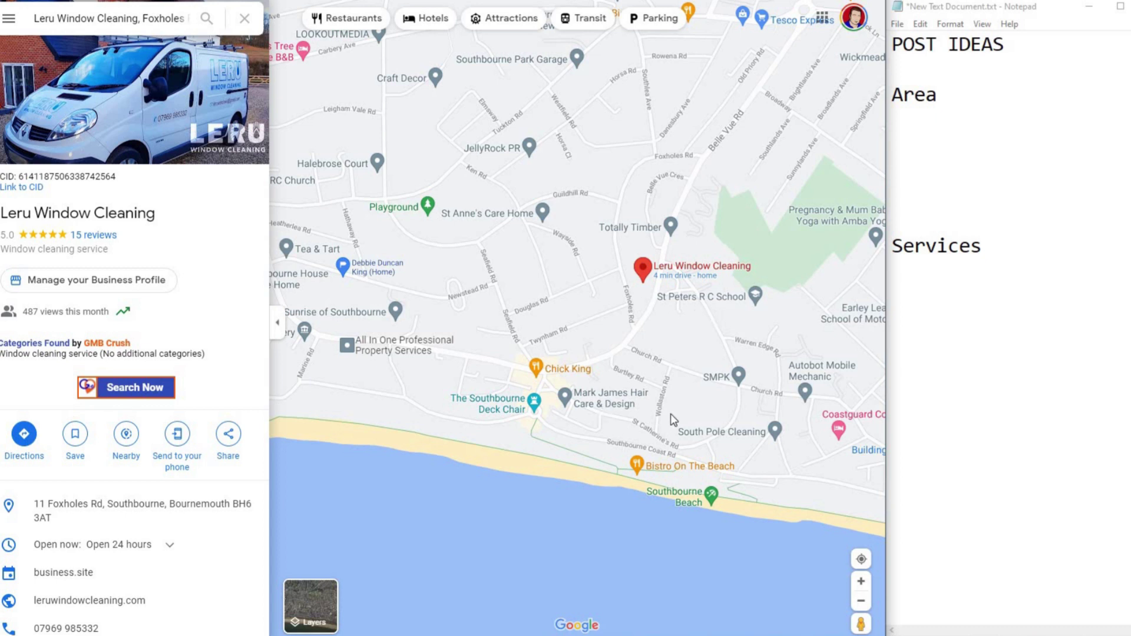
pyautogui.scroll(-1, 674, 415)
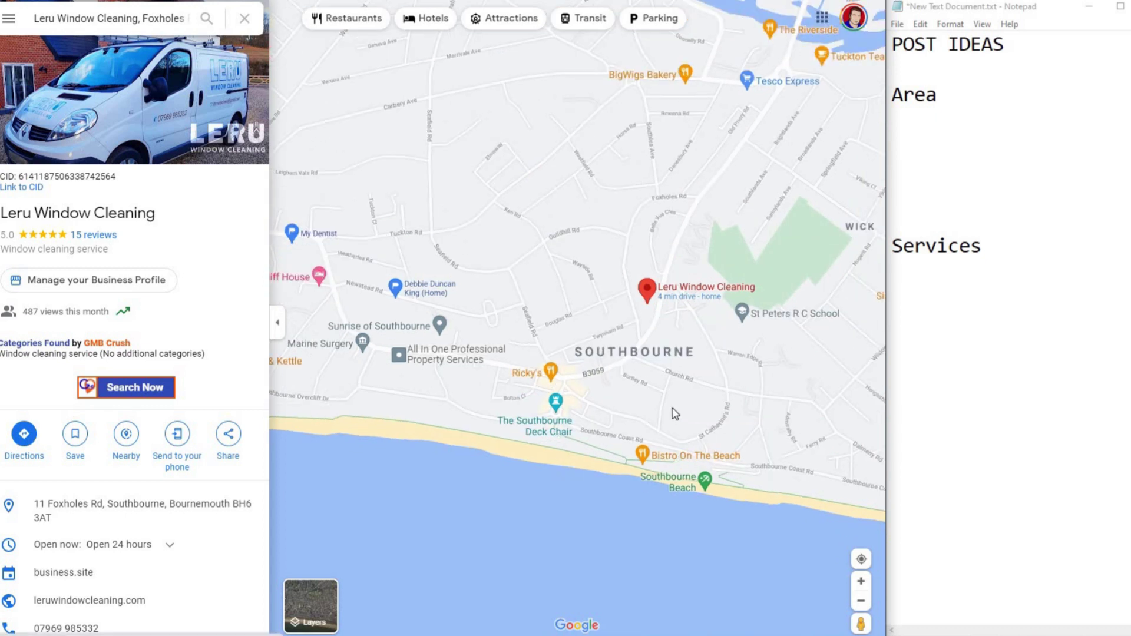
pyautogui.scroll(-1, 675, 414)
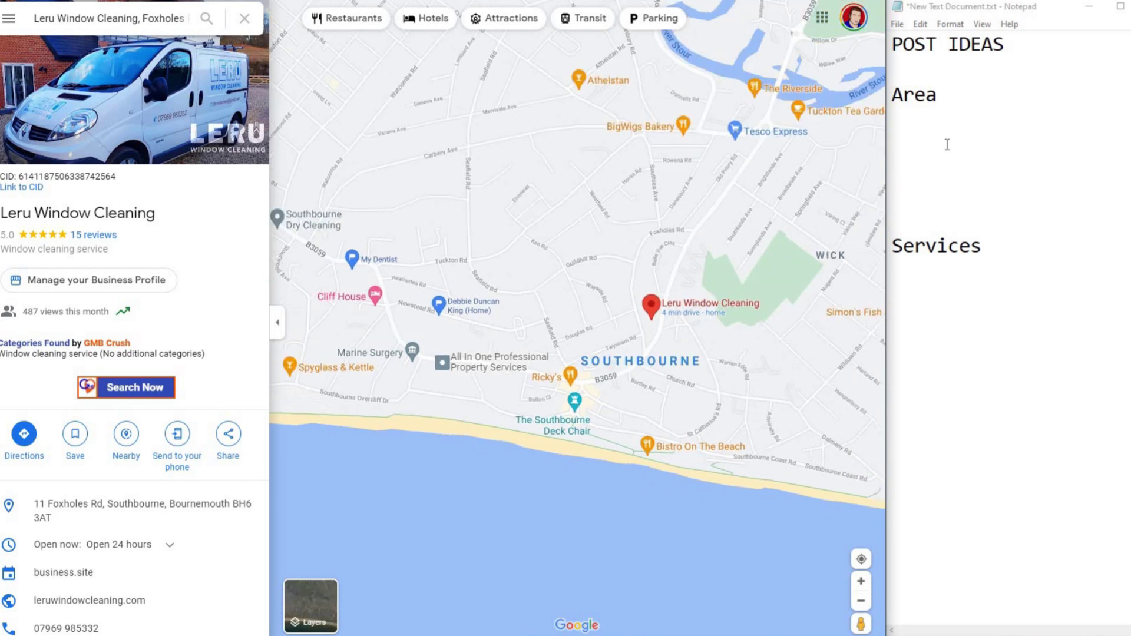
pyautogui.click(934, 118)
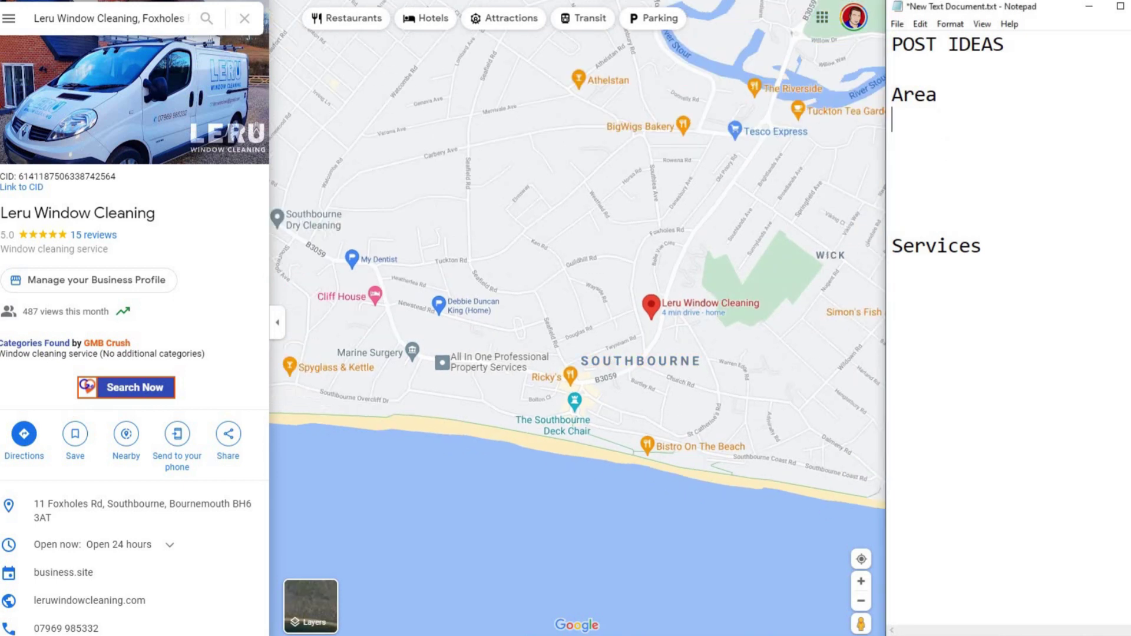
pyautogui.write('Southbourne')
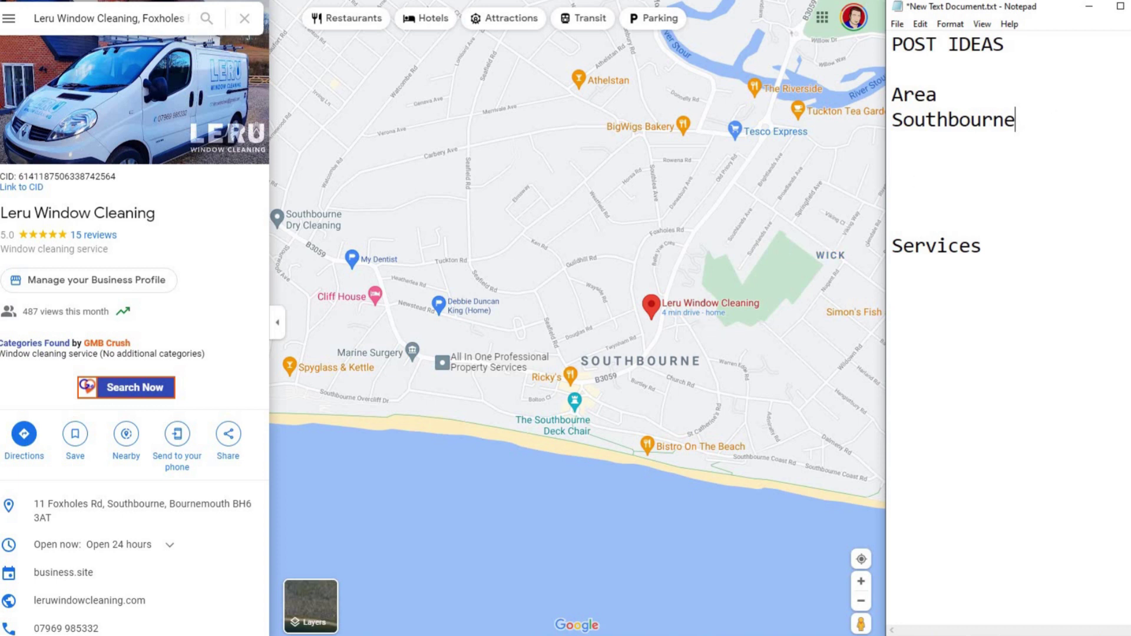
# - Add Wick with a capital W on a new line below Southbourne in the Area list
pyautogui.press('Return')
pyautogui.write('wick')
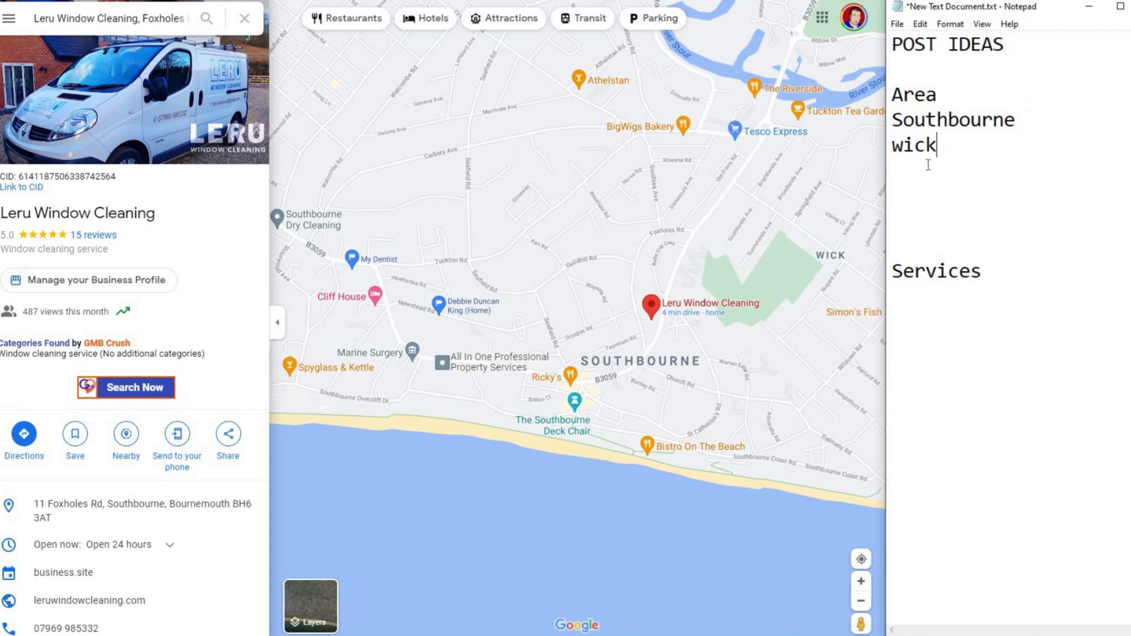
pyautogui.press('Left')
pyautogui.press('Left')
pyautogui.press('Left')
pyautogui.press('BackSpace')
pyautogui.write('W')
# - Look at a wider area around the business on the map and add Tuckton to the Area list
pyautogui.scroll(-1, 551, 218)
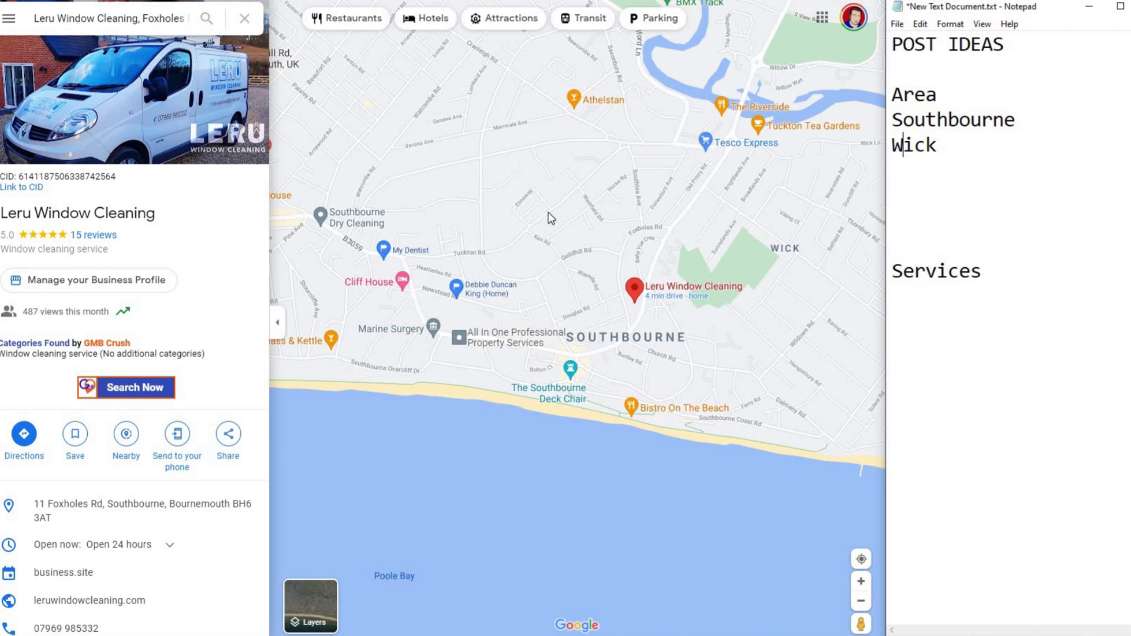
pyautogui.scroll(-1, 550, 218)
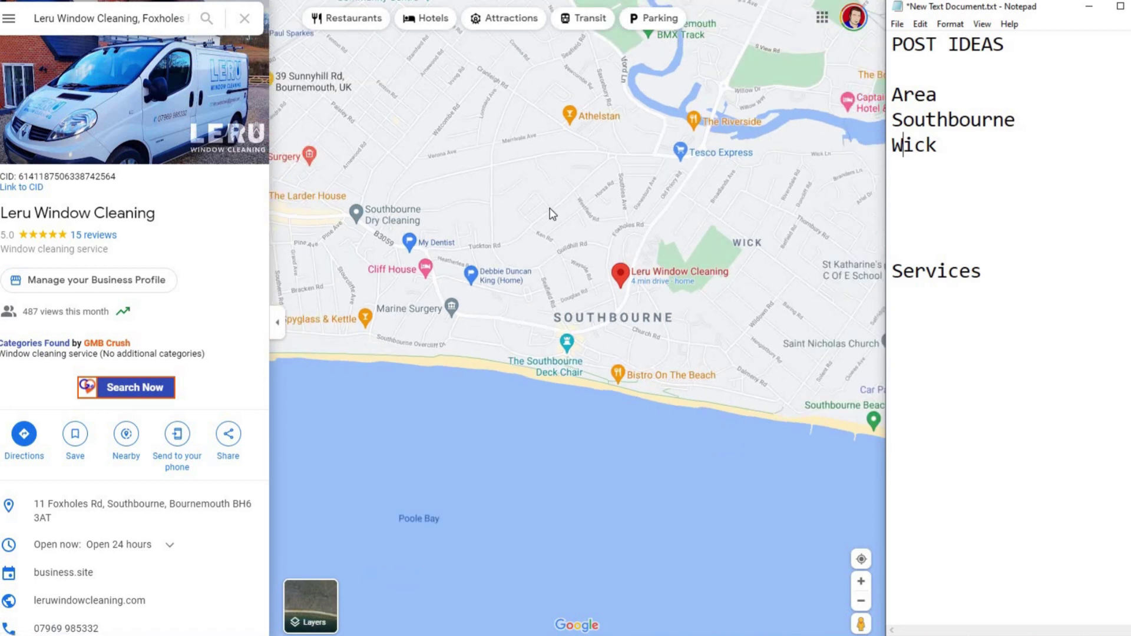
pyautogui.scroll(-1, 552, 214)
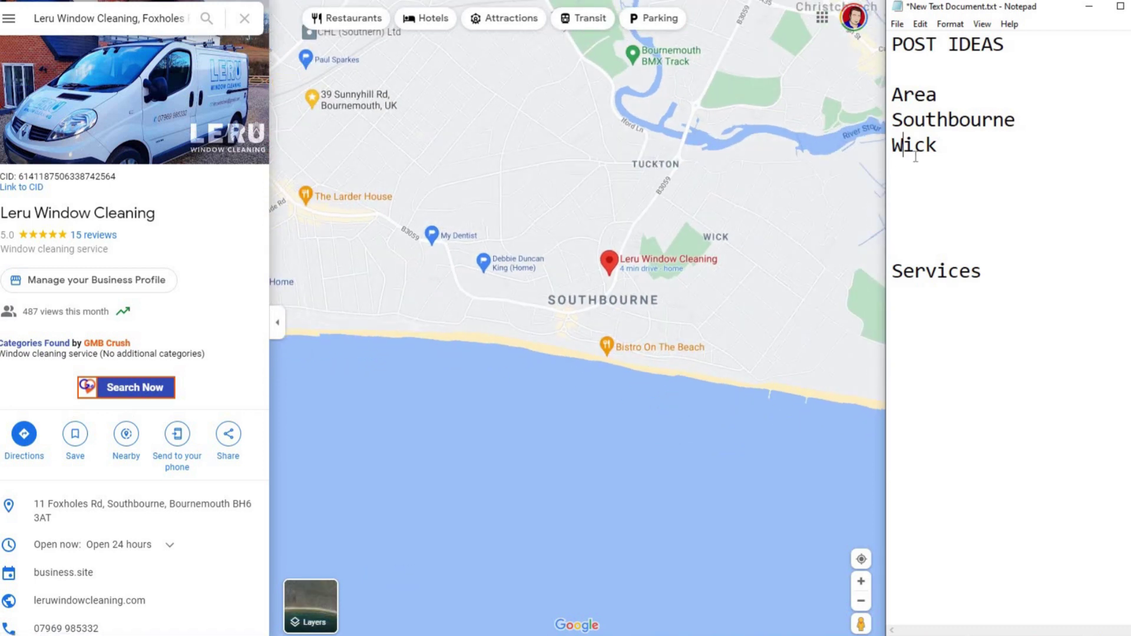
pyautogui.press('End')
pyautogui.press('Return')
pyautogui.write('Tuckton')
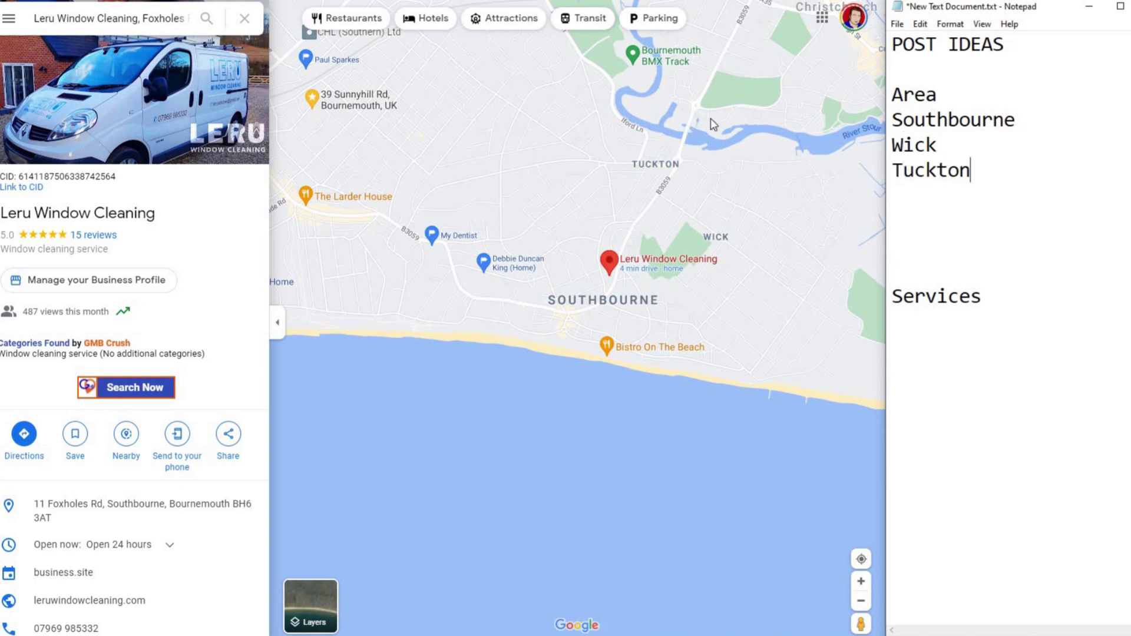
# - Find the town north of the river on the map and add Christchurch to the Area list
pyautogui.click(713, 278)
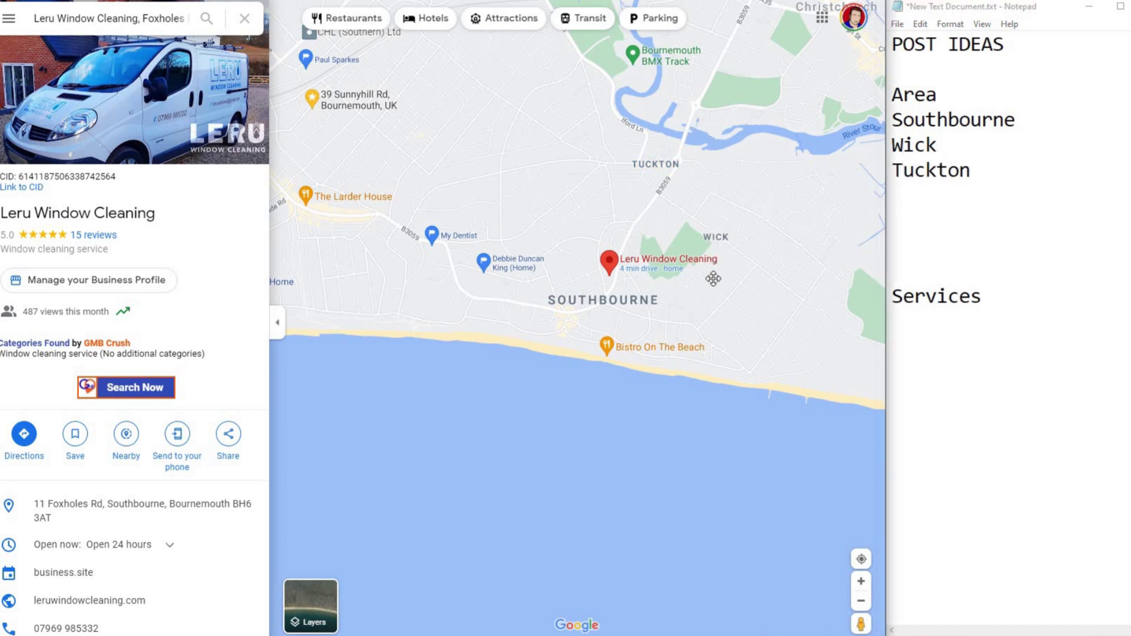
pyautogui.moveTo(713, 278); pyautogui.dragTo(709, 433)
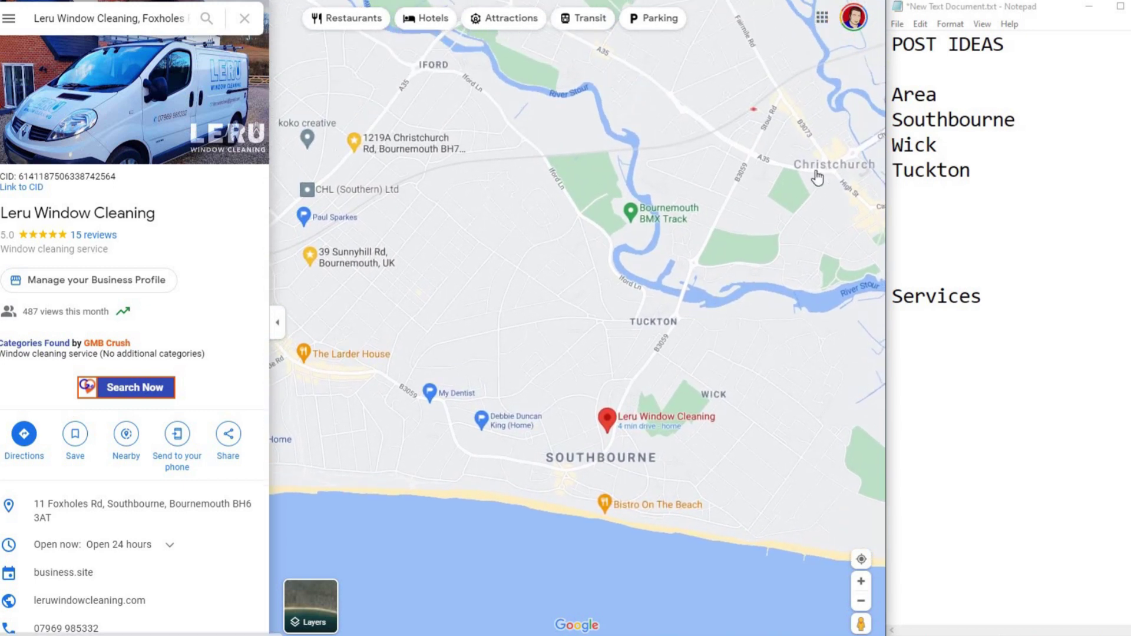
pyautogui.click(992, 174)
pyautogui.press('Return')
pyautogui.write('Christchurch')
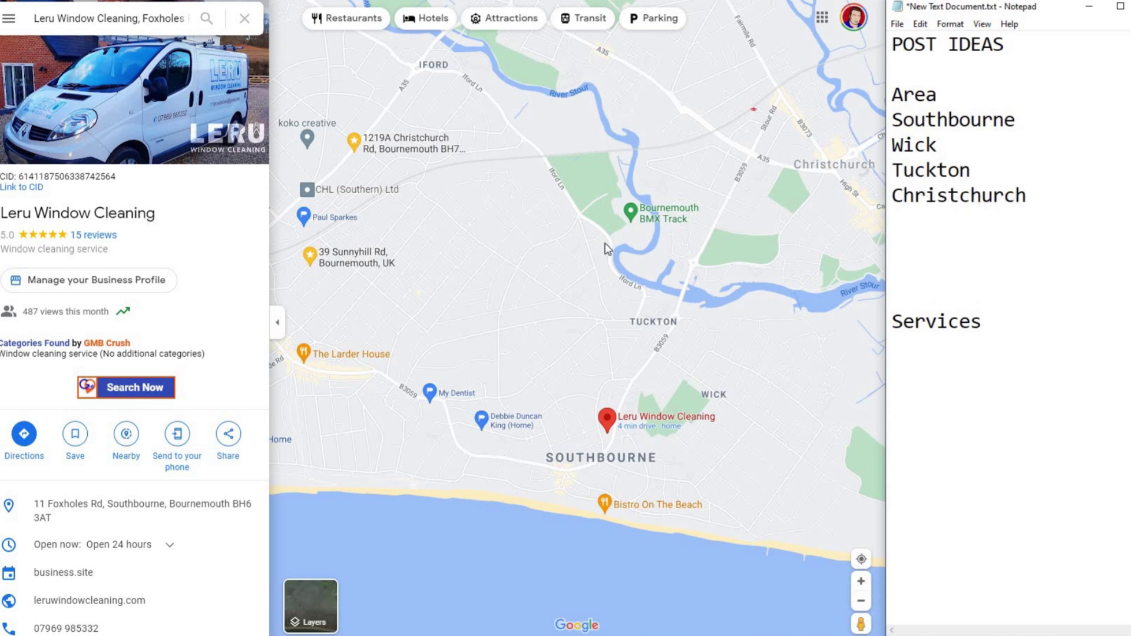
# - Add Iford and Purewell to the Area list and remove one blank line above the Services heading
pyautogui.scroll(-1, 603, 245)
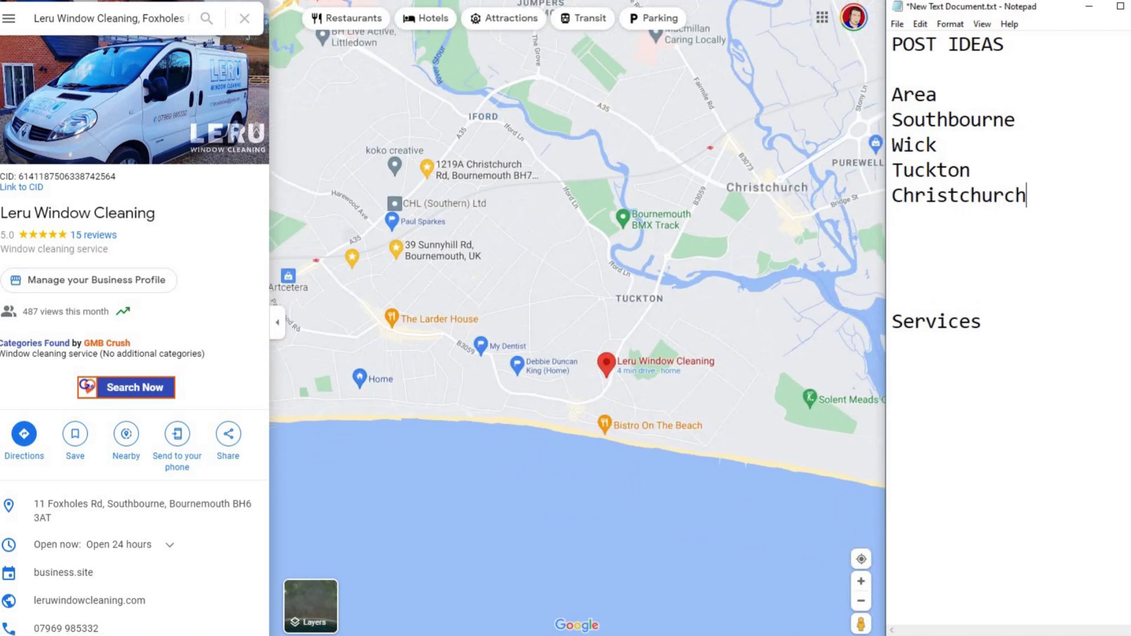
pyautogui.press('Return')
pyautogui.write('Iford')
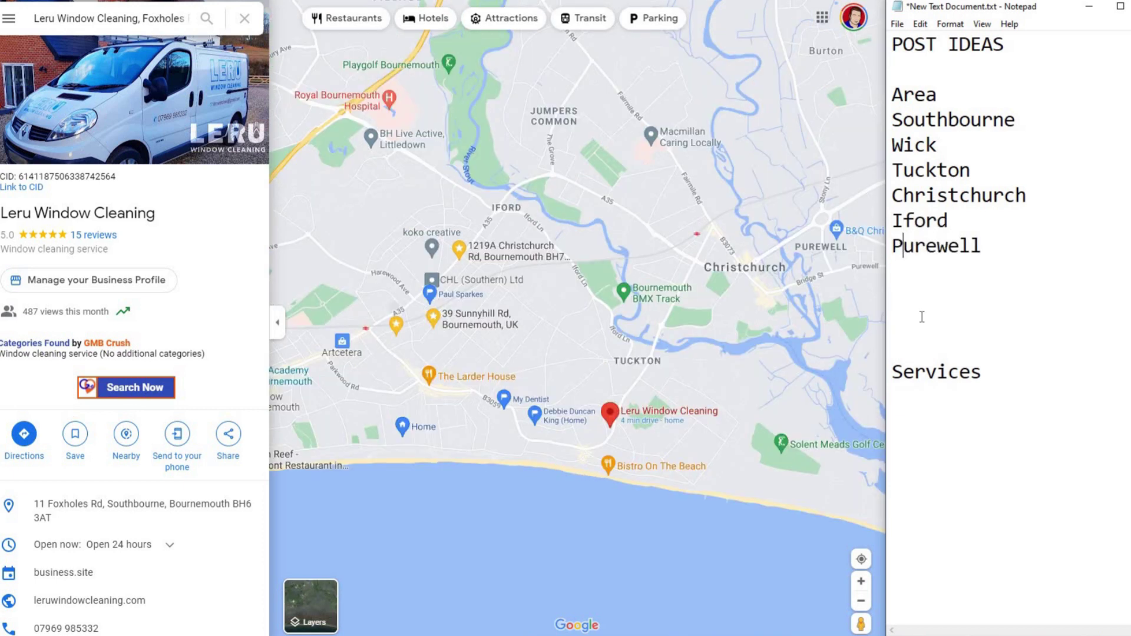
pyautogui.click(922, 317)
pyautogui.press('BackSpace')
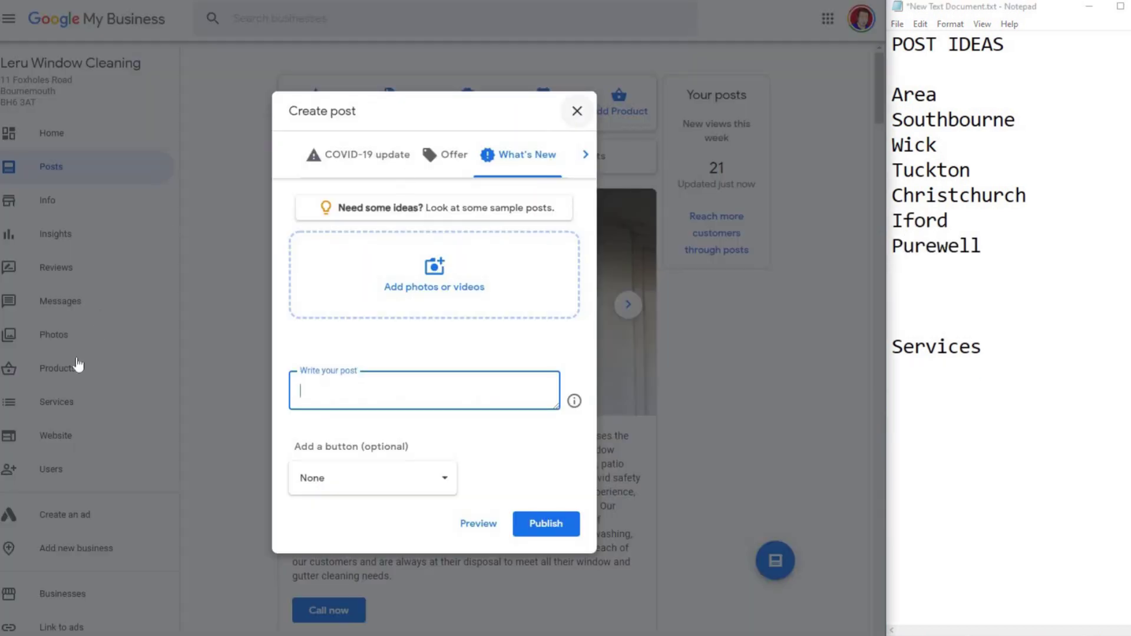
# - Open the business's Services page in Google My Business and list "Window cleaning" and "Glass and mirror cleaning" under Services in the notes
pyautogui.click(77, 365)
pyautogui.click(62, 402)
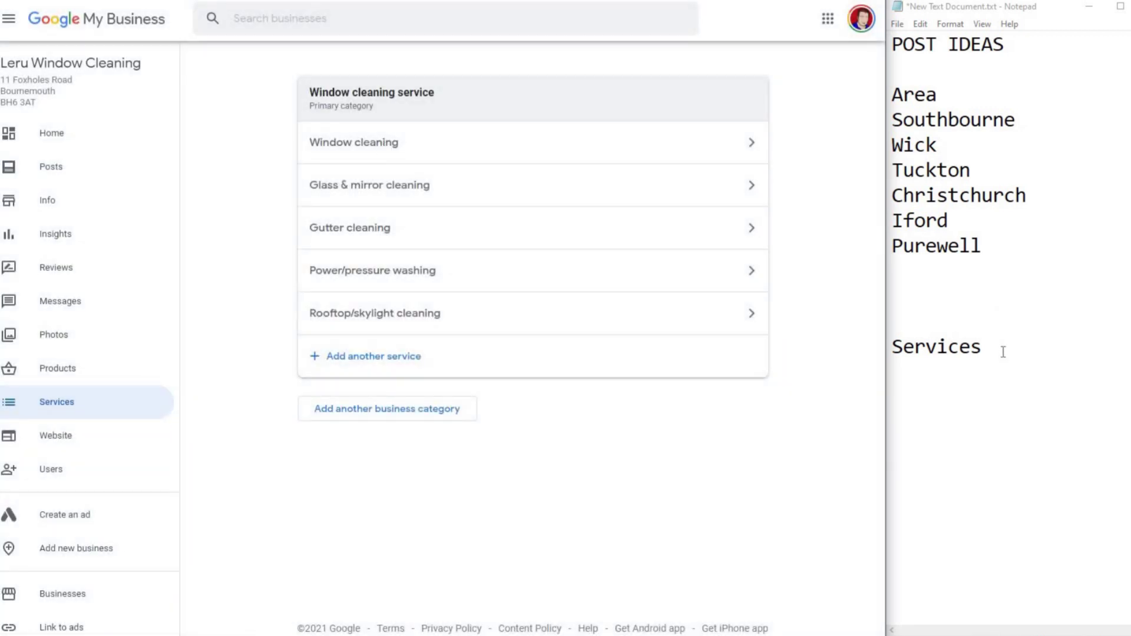
pyautogui.click(1012, 359)
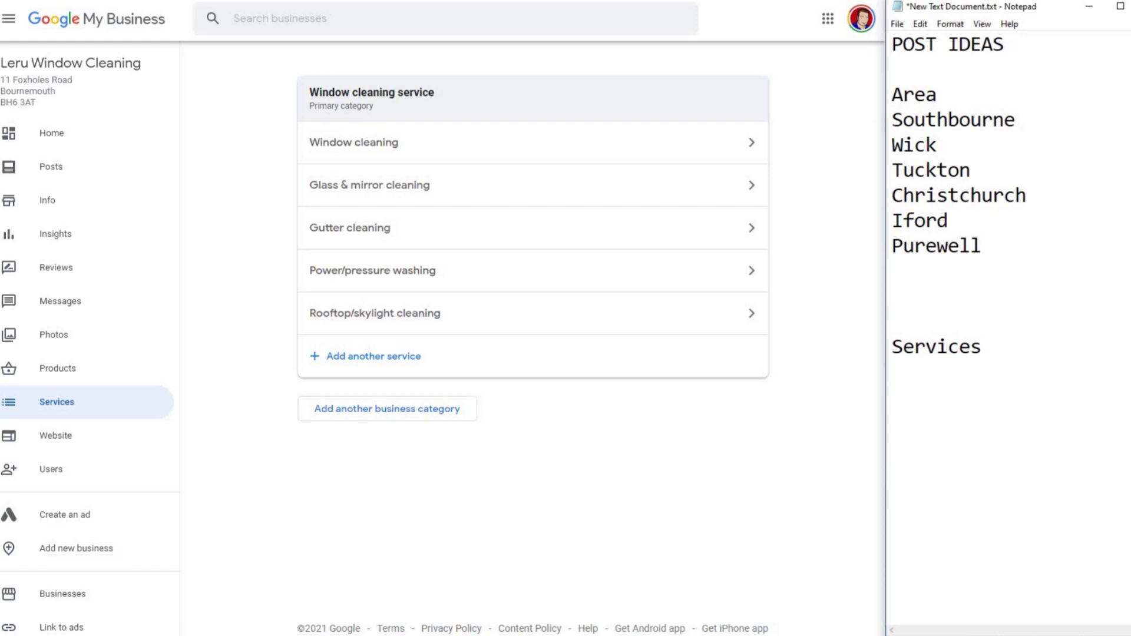
pyautogui.press('Return')
pyautogui.write('Window ')
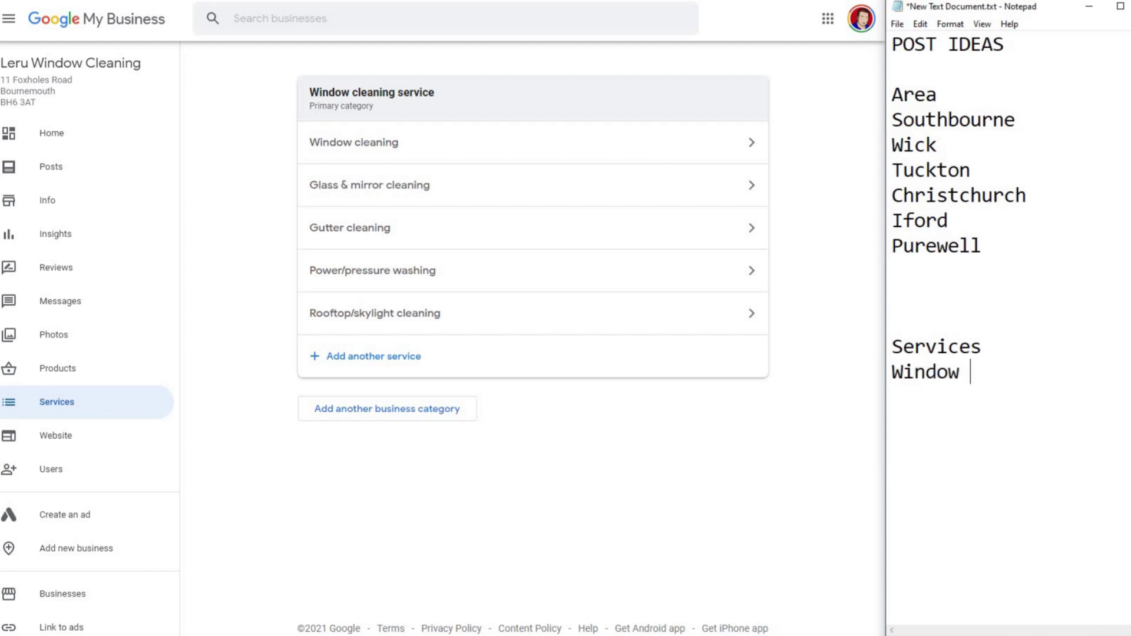
pyautogui.write('cleaning')
pyautogui.press('Return')
pyautogui.write('Glass and mirror cleaning')
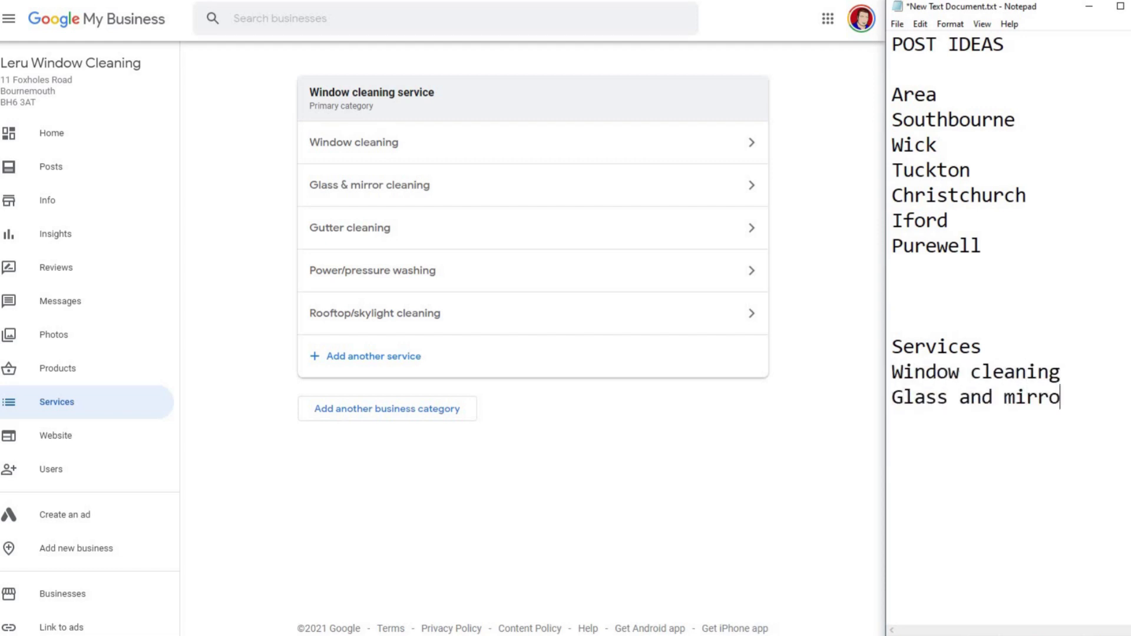
# - Add "Gutter cleaning", "Pressure washing" and "skylight cleaning" on separate lines of the Services list
pyautogui.press('Return')
pyautogui.write('Gutter cleaning')
pyautogui.press('Return')
pyautogui.write('pressure washing')
pyautogui.press('Return')
pyautogui.write('skylight cleaning')
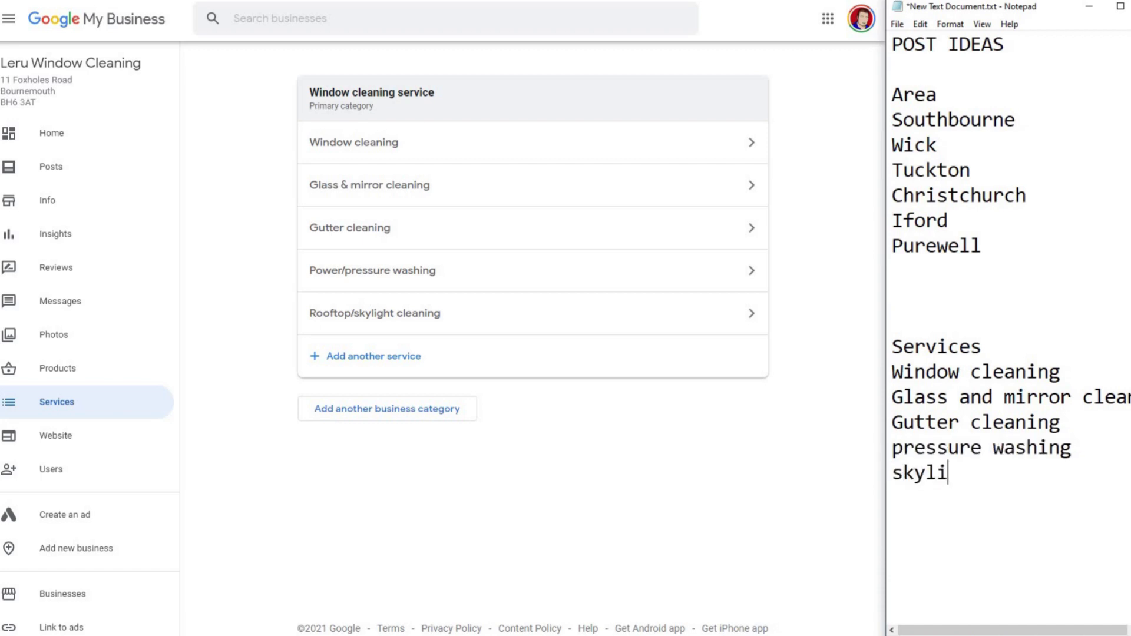
pyautogui.click(893, 448)
pyautogui.press('Delete')
pyautogui.write('P')
# - Copy the primary category name "Window cleaning service" into a new first line of the Services list
pyautogui.moveTo(472, 88); pyautogui.dragTo(309, 92)
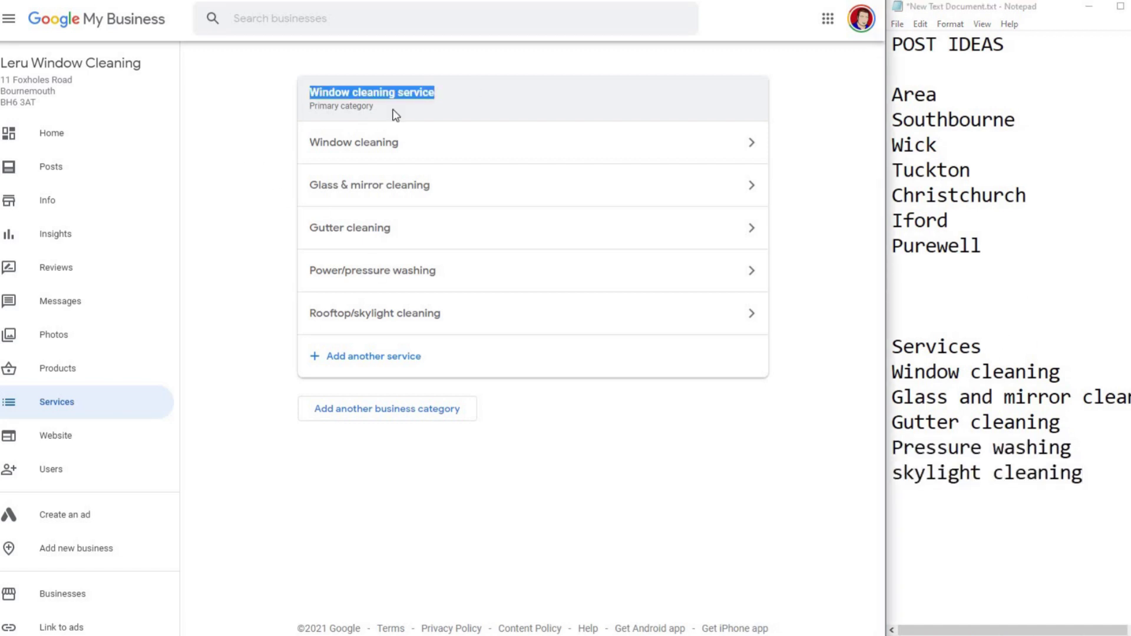
pyautogui.hotkey('ctrl', 'c')
pyautogui.click(1026, 338)
pyautogui.press('Return')
pyautogui.hotkey('ctrl', 'v')
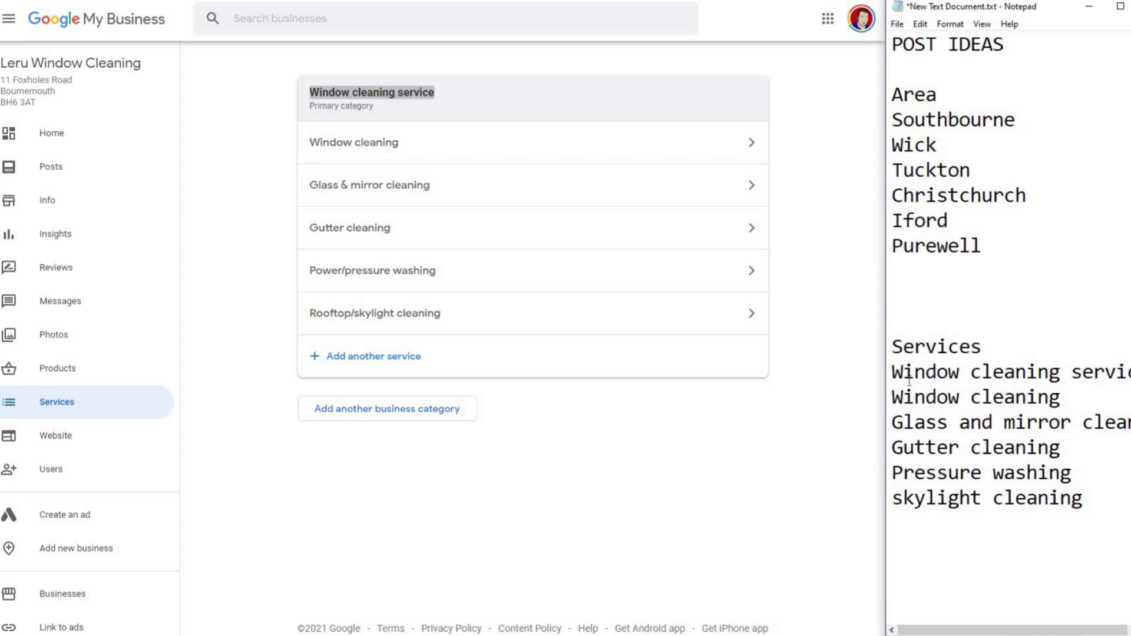
# - Widen the Notepad window and append "in" to the Window cleaning service, Window cleaning, and Glass and mirror cleaning lines
pyautogui.moveTo(1126, 372); pyautogui.dragTo(891, 380)
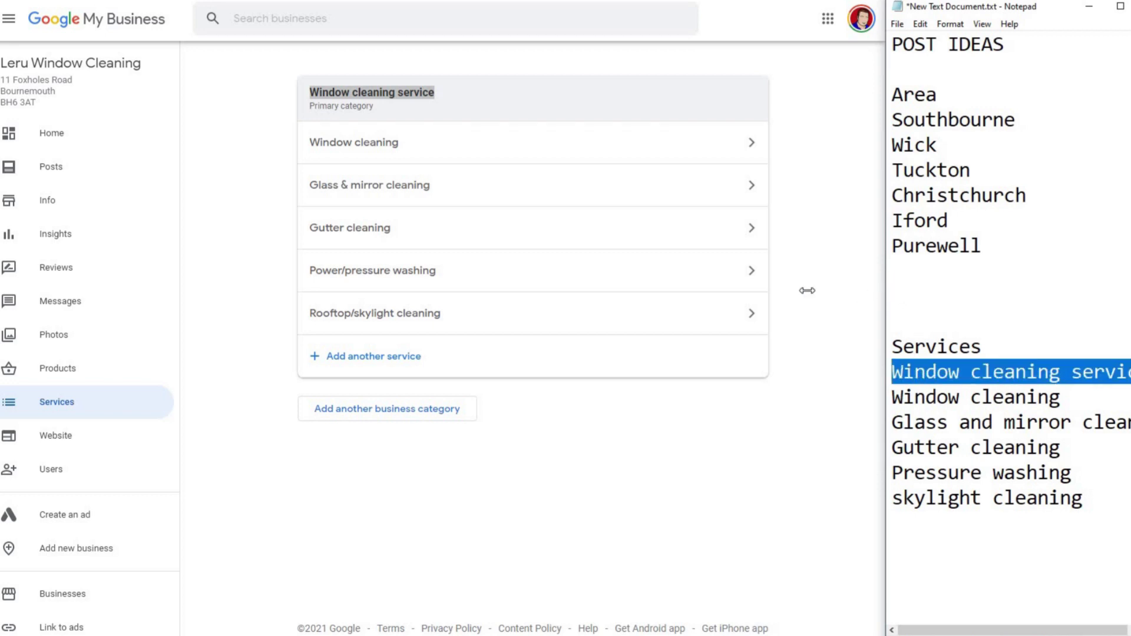
pyautogui.moveTo(457, 280); pyautogui.dragTo(101, 247)
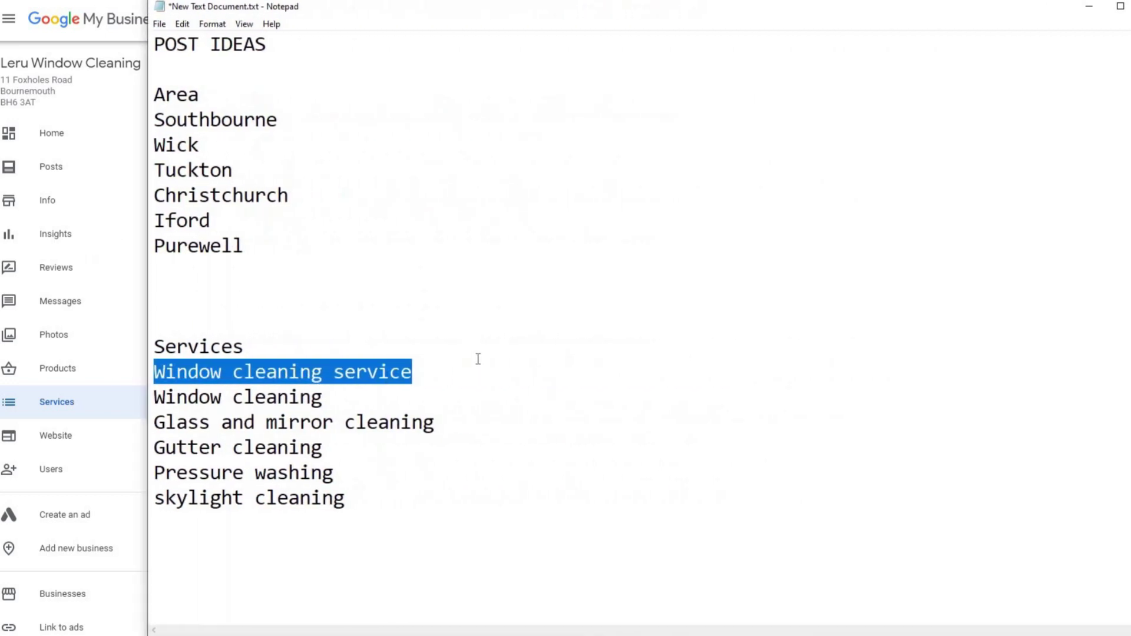
pyautogui.click(419, 377)
pyautogui.write('in')
pyautogui.click(406, 397)
pyautogui.write('in')
pyautogui.click(401, 422)
pyautogui.write('in')
# - Append "in" to the Gutter cleaning, Pressure washing and skylight cleaning lines of the Services list
pyautogui.click(283, 448)
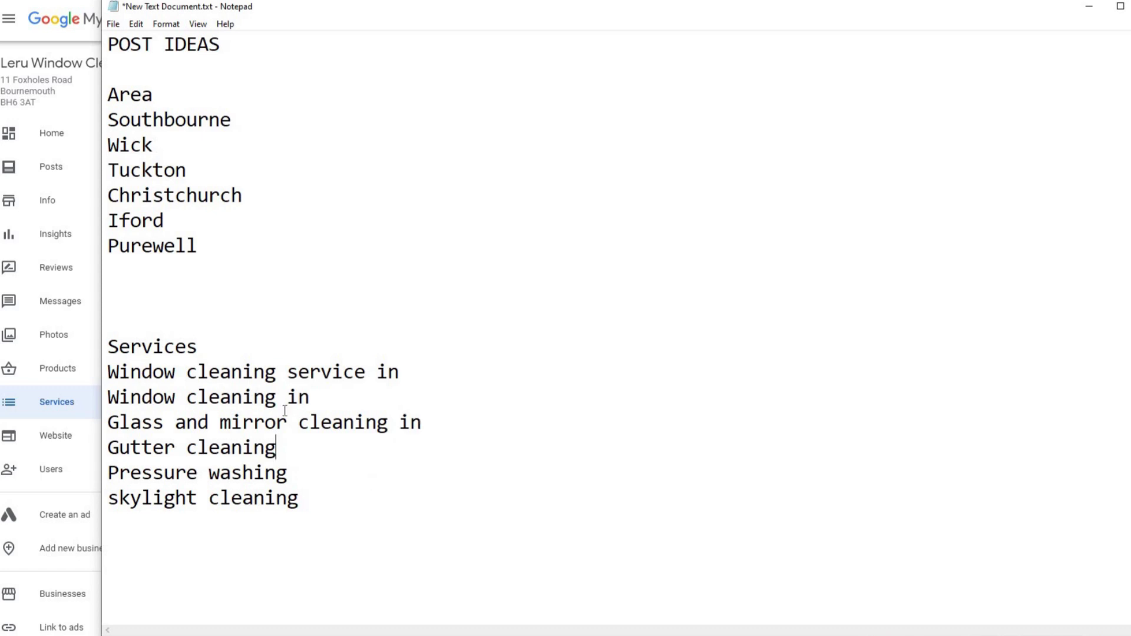
pyautogui.write('in')
pyautogui.press('Left')
pyautogui.press('Left')
pyautogui.click(321, 476)
pyautogui.write('in')
pyautogui.click(326, 501)
pyautogui.write('in')
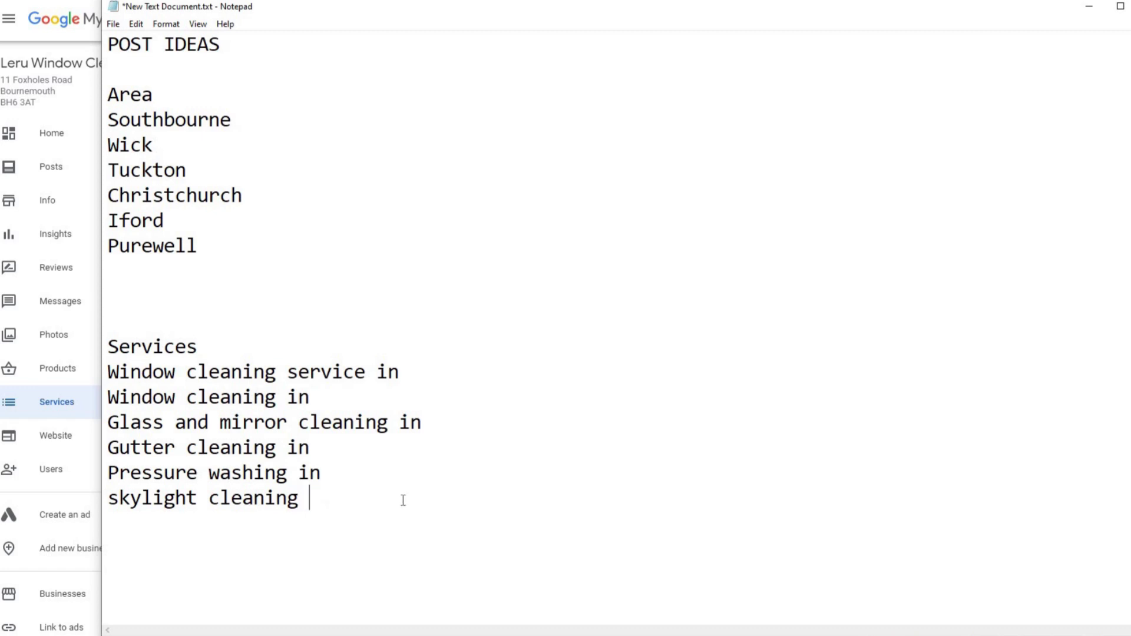
# - Copy the six service lines ending in "in" and paste them on a new line below Southbourne in the Area list
pyautogui.keyDown('shift'); pyautogui.click(103, 375); pyautogui.keyUp('shift')
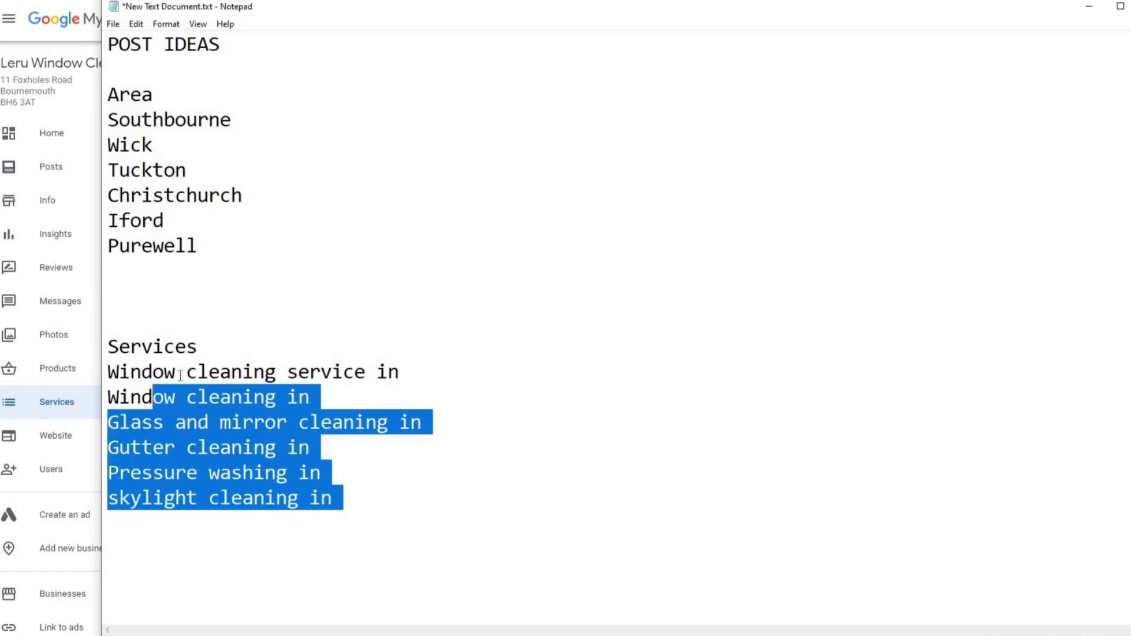
pyautogui.click(439, 535)
pyautogui.press('Return')
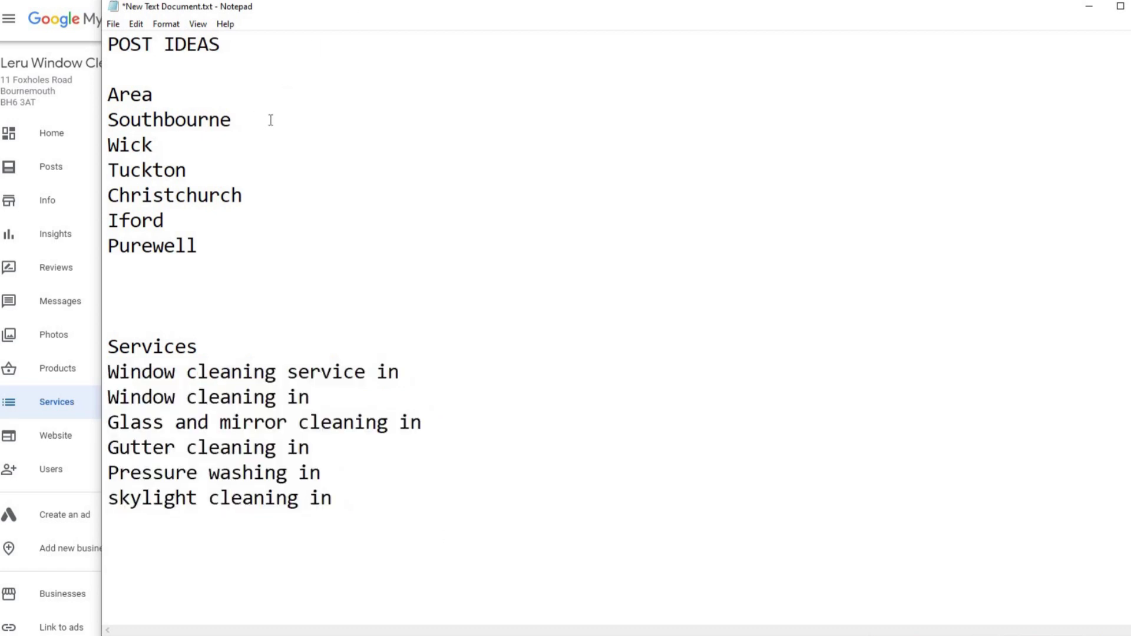
pyautogui.press('Return')
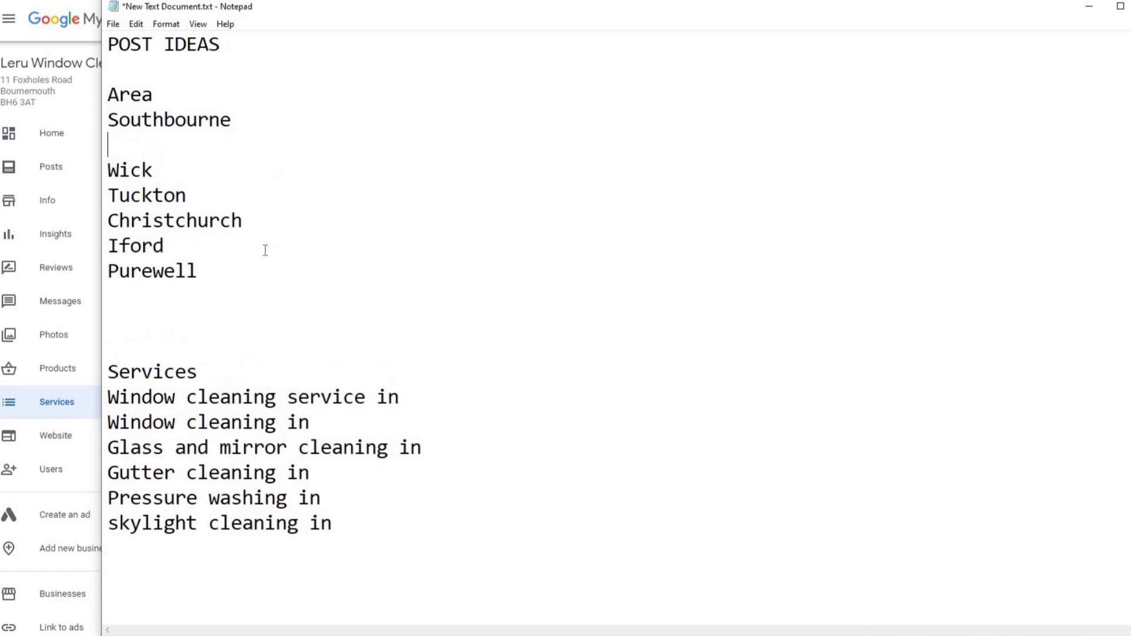
pyautogui.hotkey('ctrl', 'v')
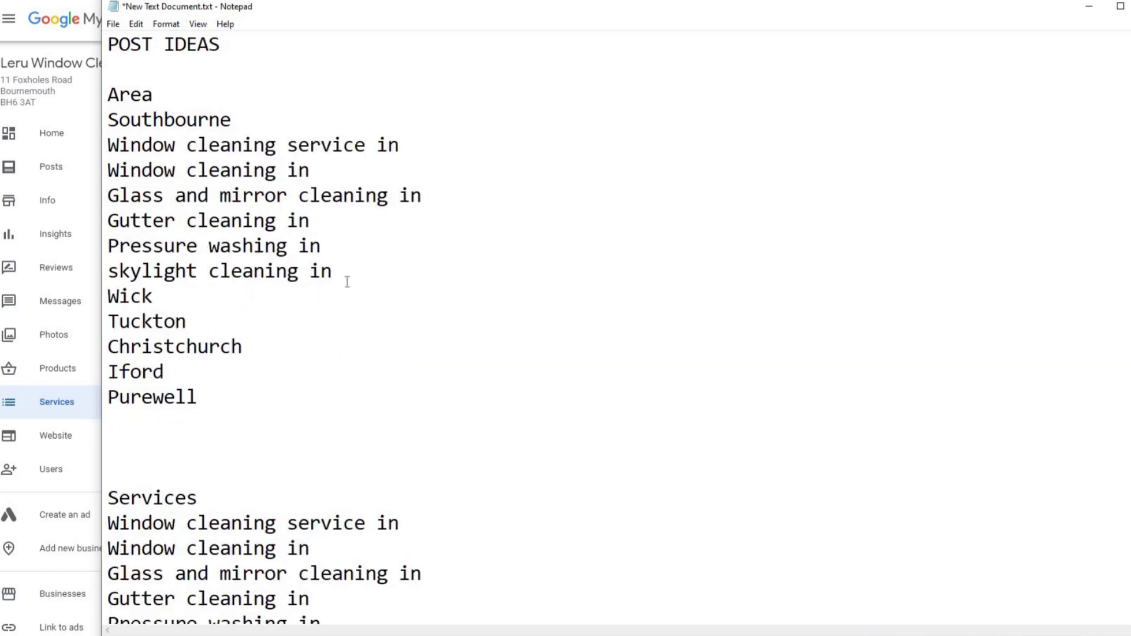
# - Separate Wick from the Southbourne block with a blank line and paste the six service lines below Wick
pyautogui.press('Return')
pyautogui.press('Return')
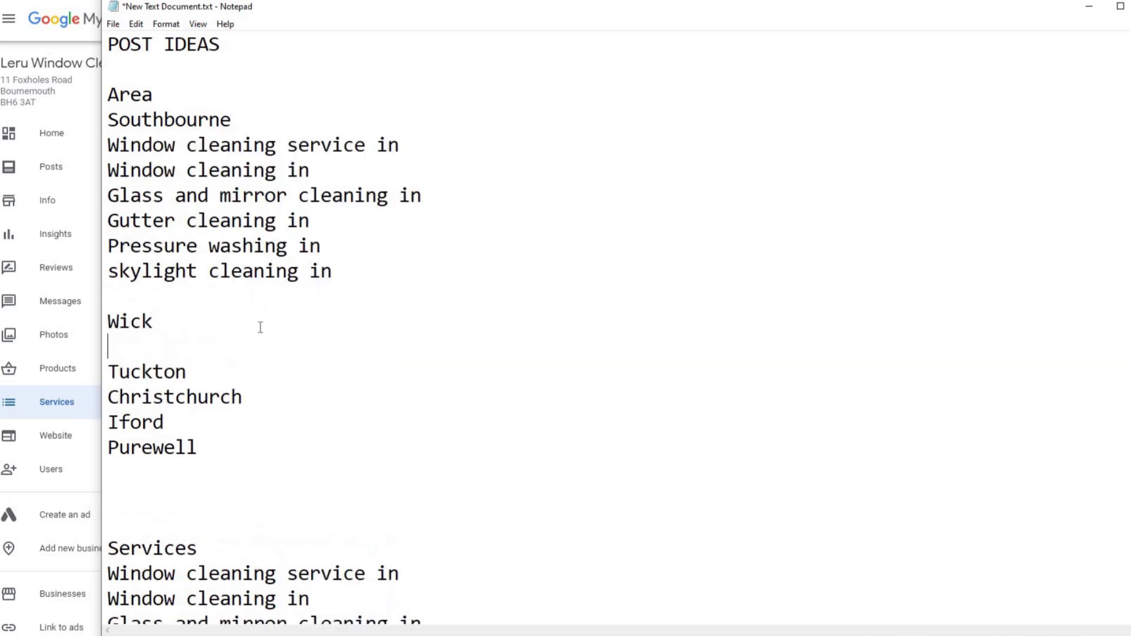
pyautogui.hotkey('ctrl', 'v')
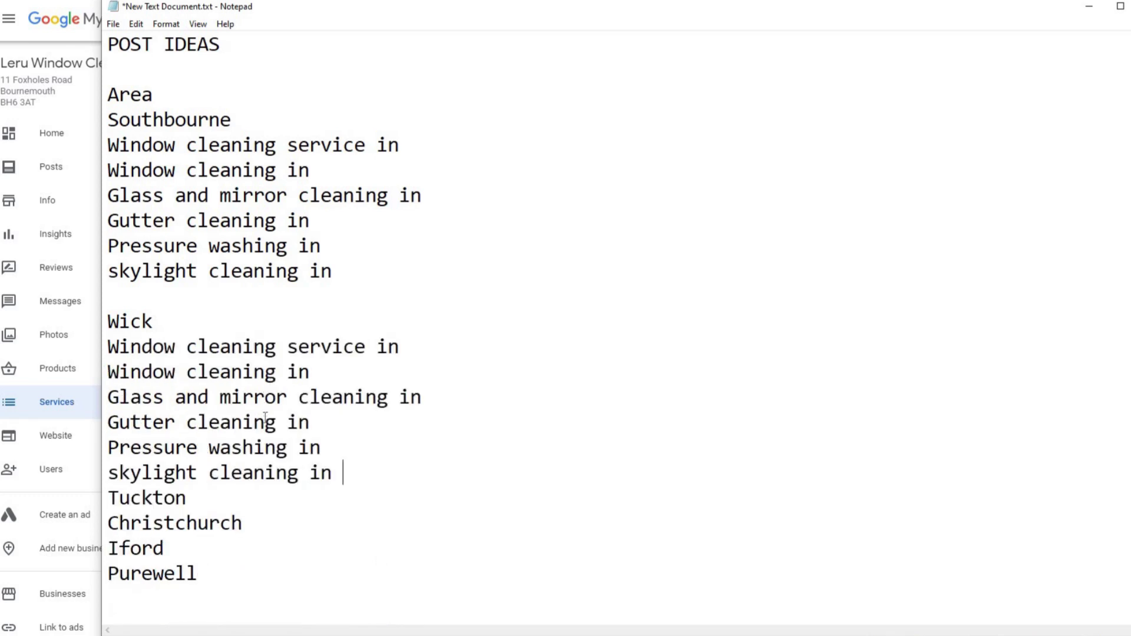
pyautogui.press('Return')
# - Paste the six service lines below Tuckton and add a line break after the block
pyautogui.scroll(-2, 272, 377)
pyautogui.click(273, 374)
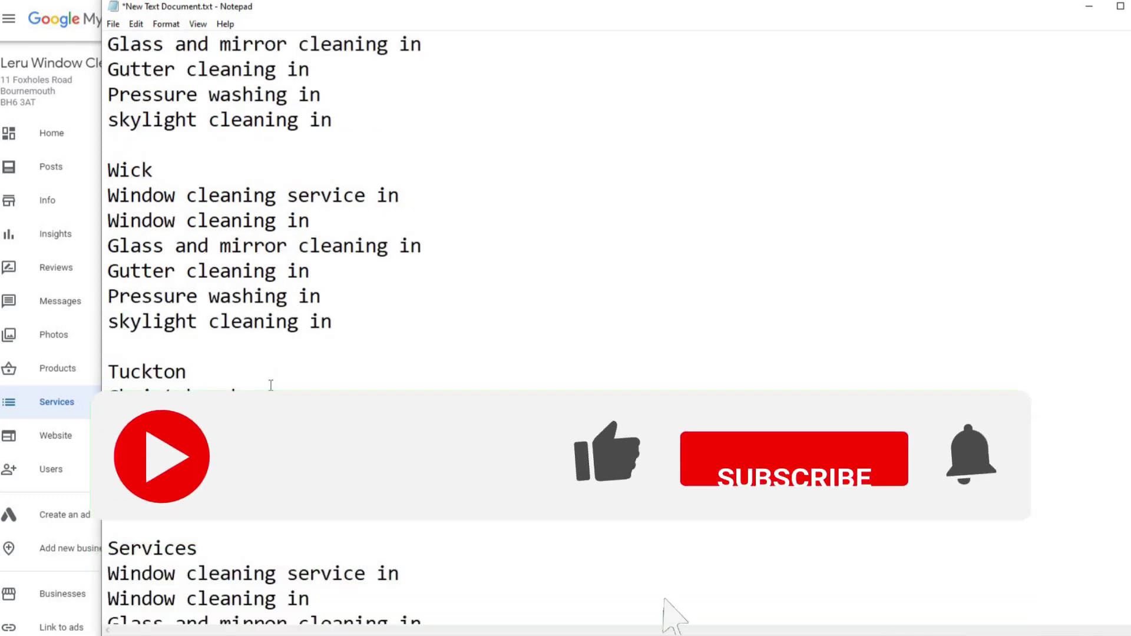
pyautogui.press('Return')
pyautogui.hotkey('ctrl', 'v')
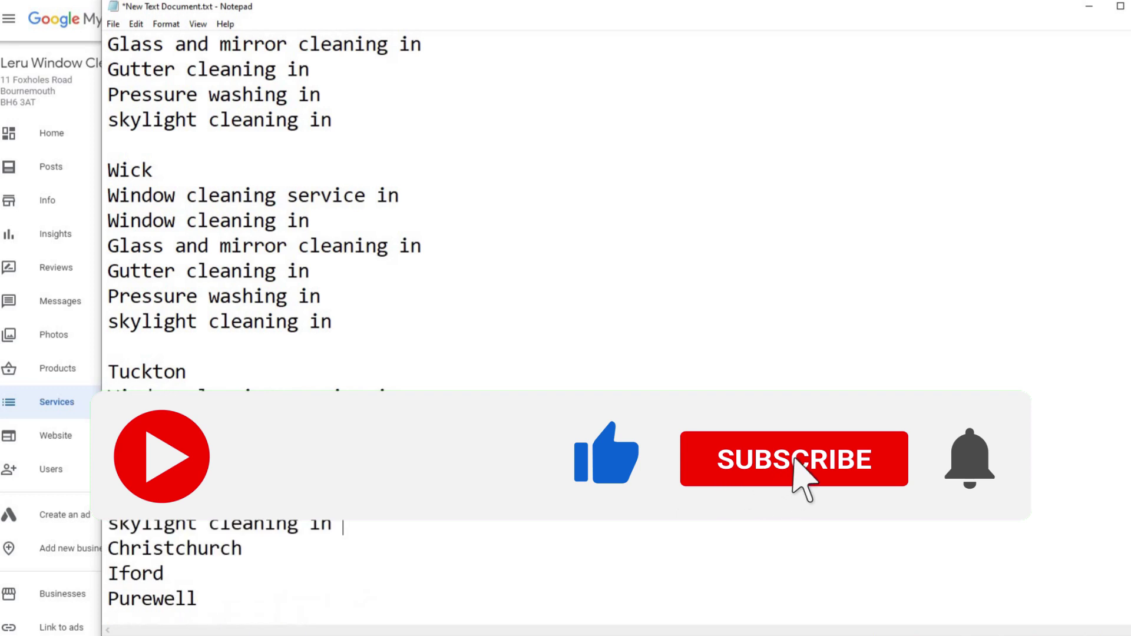
pyautogui.press('Return')
# - Append "Southbourne" to the Window cleaning service, Window cleaning, and Glass and mirror cleaning lines of the Southbourne block
pyautogui.scroll(2, 245, 121)
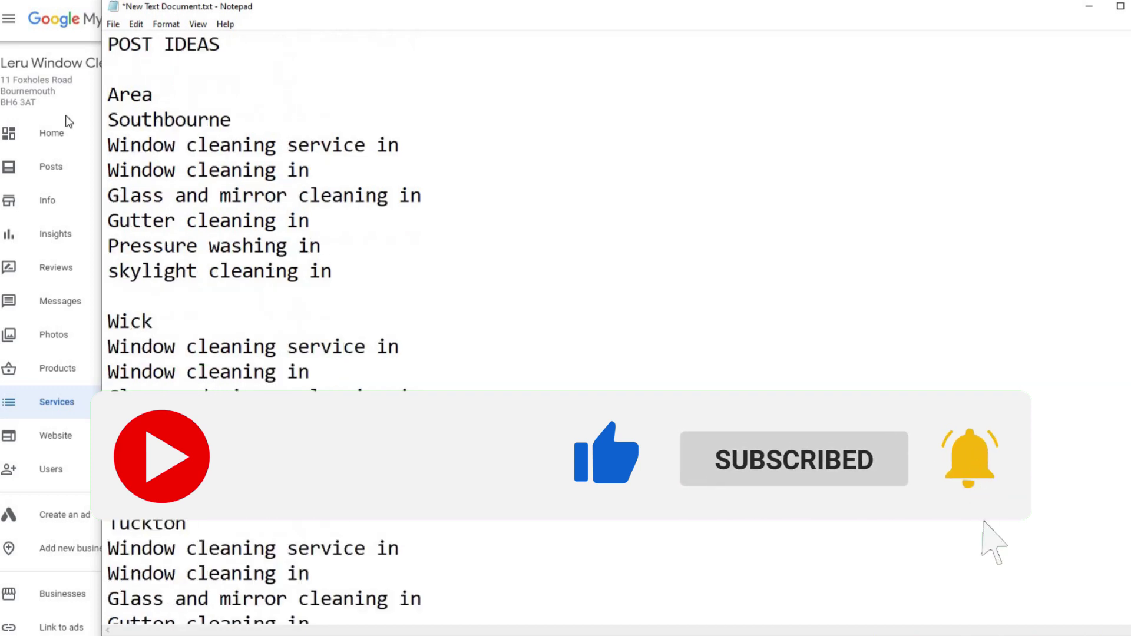
pyautogui.doubleClick(212, 121)
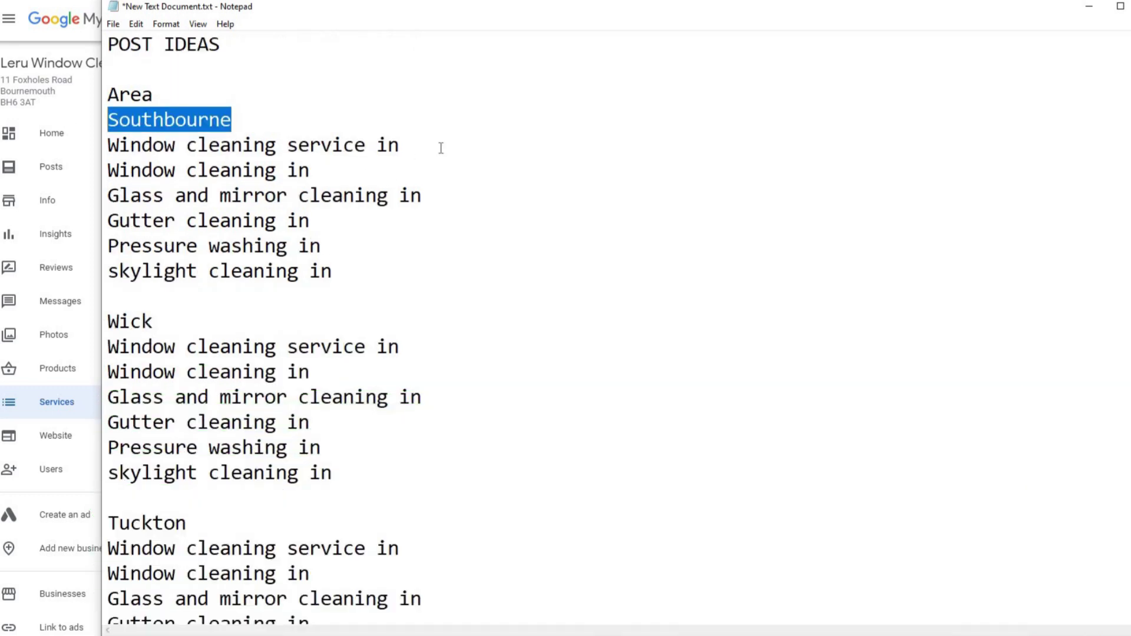
pyautogui.hotkey('ctrl', 'c')
pyautogui.click(440, 148)
pyautogui.hotkey('ctrl', 'v')
pyautogui.press('Down')
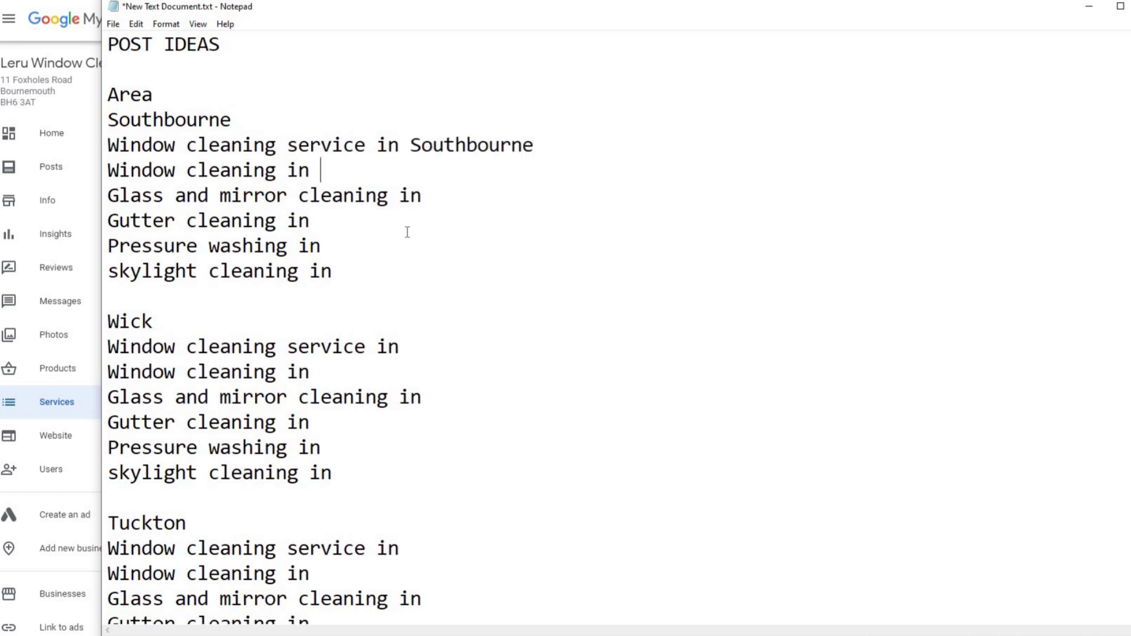
pyautogui.hotkey('ctrl', 'v')
pyautogui.press('Down')
pyautogui.hotkey('ctrl', 'v')
# - Append "Southbourne" to the Gutter cleaning, Pressure washing and skylight cleaning lines of the Southbourne block
pyautogui.press('Down')
pyautogui.hotkey('ctrl', 'v')
pyautogui.press('Down')
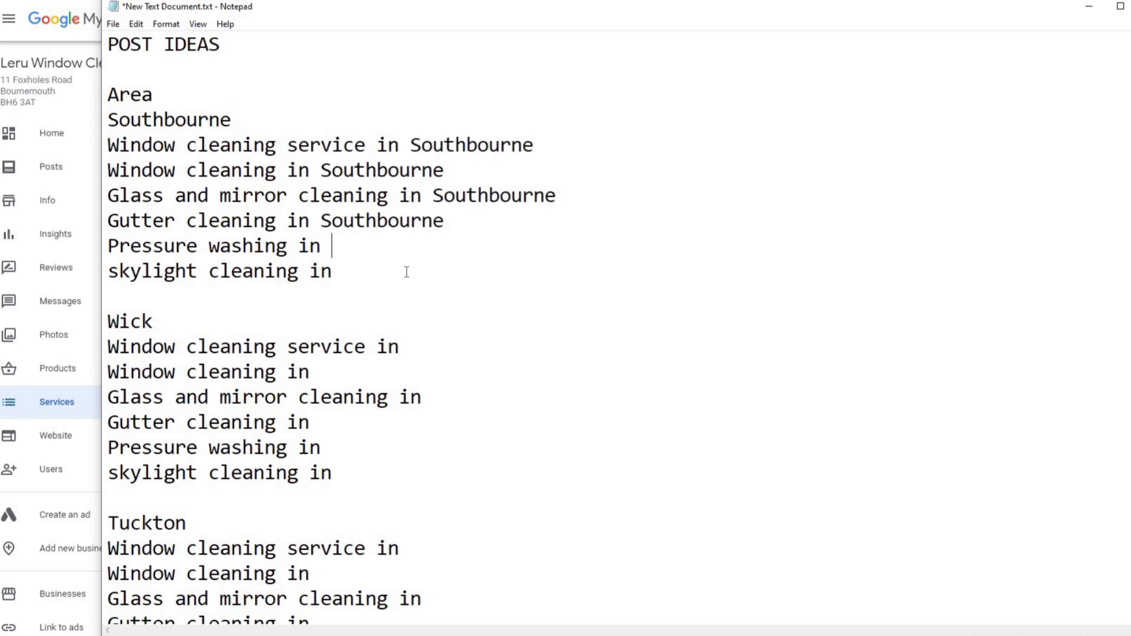
pyautogui.hotkey('ctrl', 'v')
pyautogui.press('Down')
pyautogui.hotkey('ctrl', 'v')
# - Append "Wick" to the Window cleaning service, Window cleaning, and Glass and mirror cleaning lines of the Wick block
pyautogui.doubleClick(117, 321)
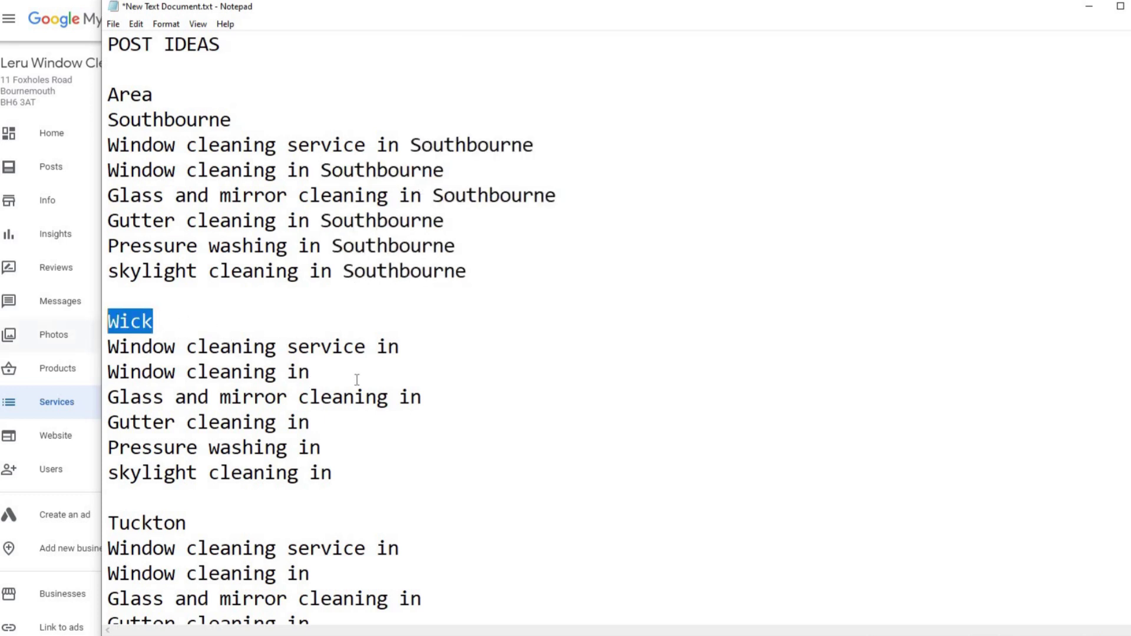
pyautogui.click(439, 348)
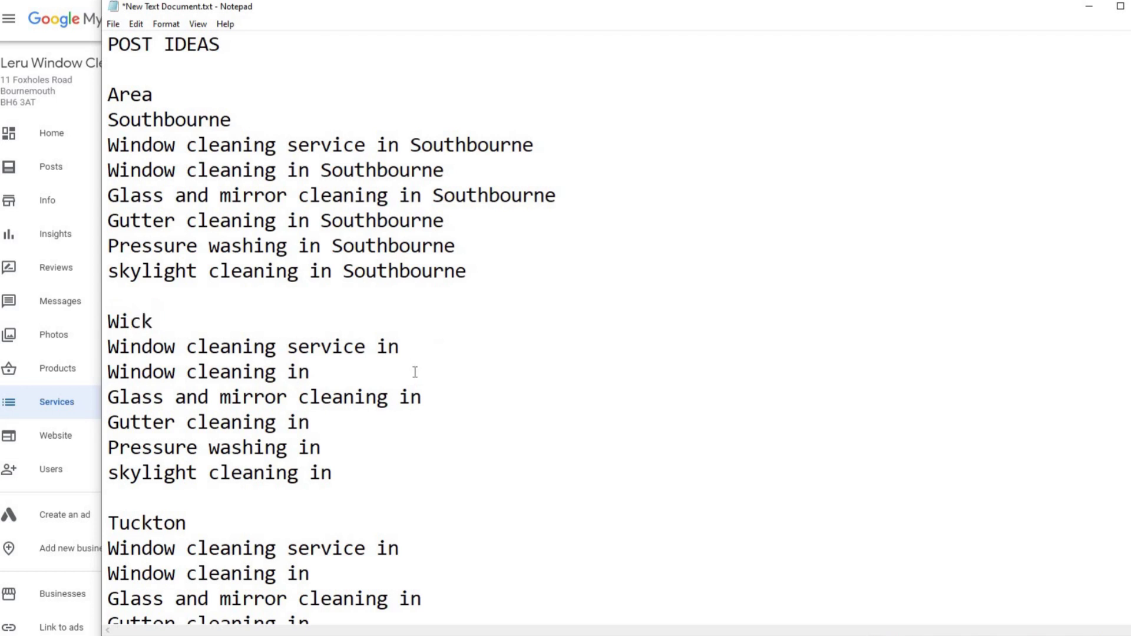
pyautogui.hotkey('ctrl', 'v')
pyautogui.click(415, 372)
pyautogui.hotkey('ctrl', 'v')
pyautogui.click(442, 396)
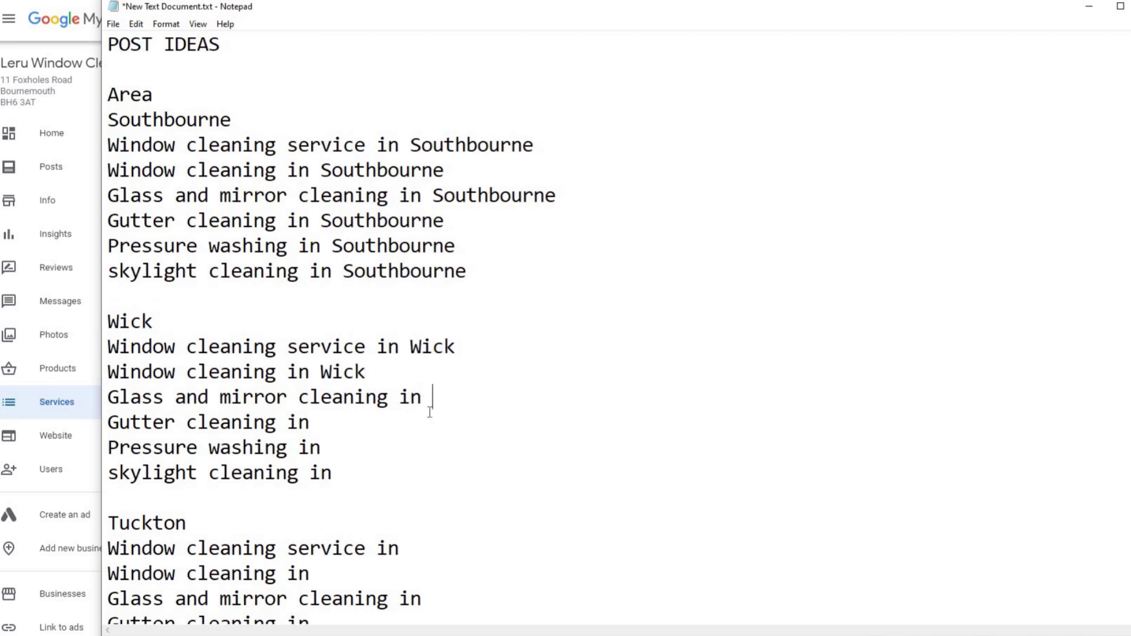
pyautogui.doubleClick(444, 396)
pyautogui.click(449, 396)
pyautogui.hotkey('ctrl', 'v')
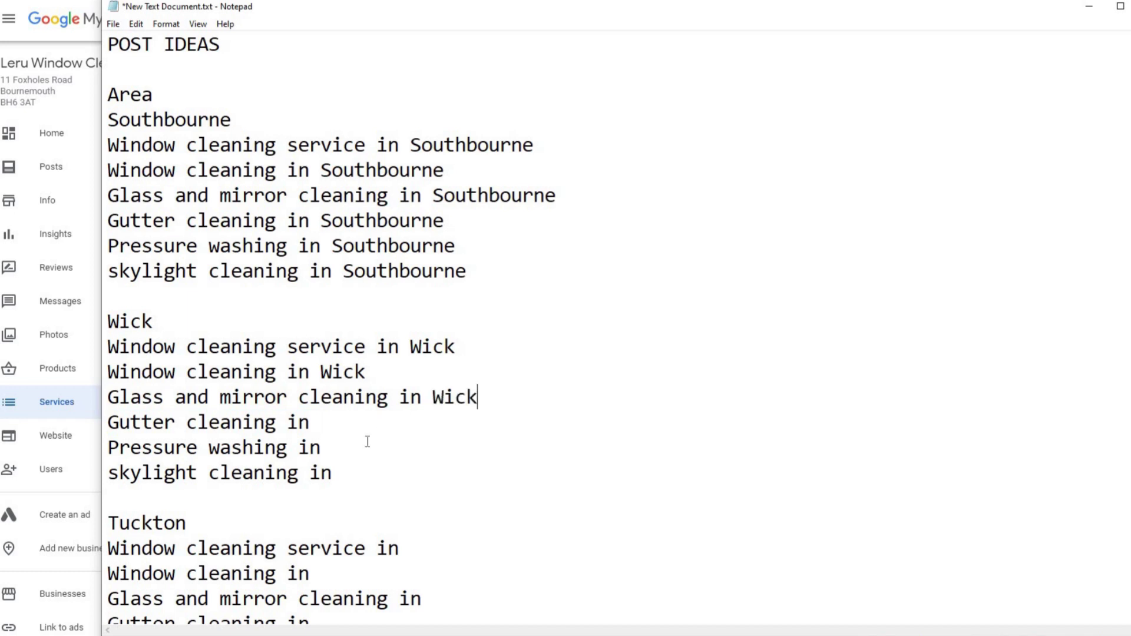
# - Append "Wick" to the Gutter cleaning, Pressure washing and skylight cleaning lines of the Wick block
pyautogui.press('Down')
pyautogui.hotkey('ctrl', 'v')
pyautogui.press('Down')
pyautogui.hotkey('ctrl', 'v')
pyautogui.press('Down')
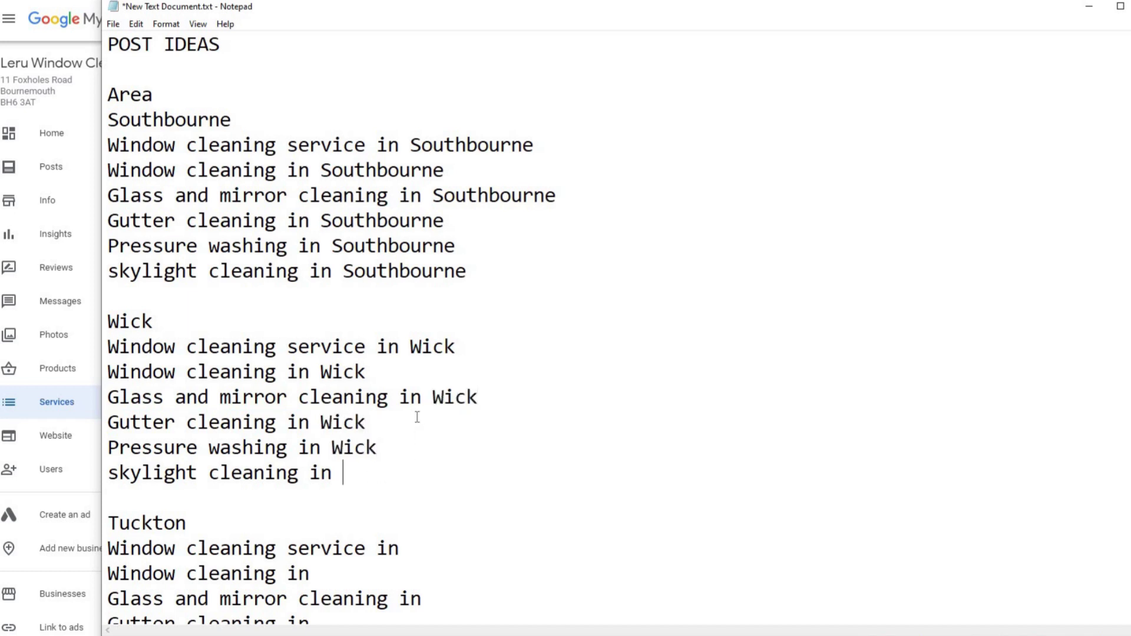
pyautogui.hotkey('ctrl', 'v')
# - Copy "Window cleaning in Wick" from the Notepad list into a Google My Business What's New post as its first line, followed by a new line
pyautogui.keyDown('shift'); pyautogui.click(108, 349); pyautogui.keyUp('shift')
pyautogui.keyDown('shift'); pyautogui.click(108, 373); pyautogui.keyUp('shift')
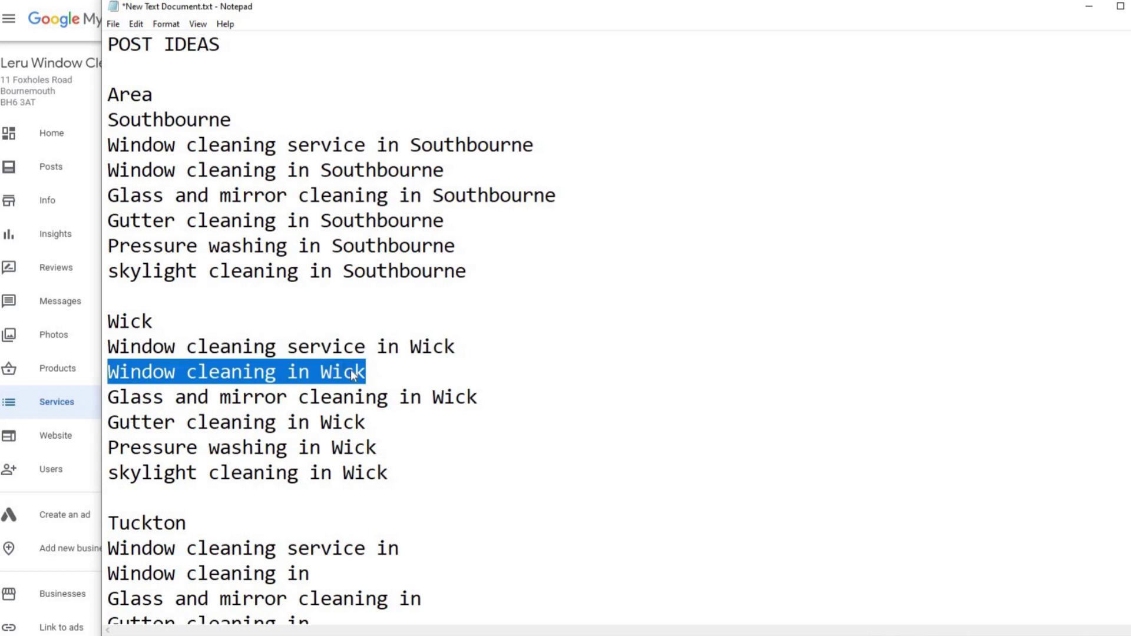
pyautogui.rightClick(331, 369)
pyautogui.press('c')
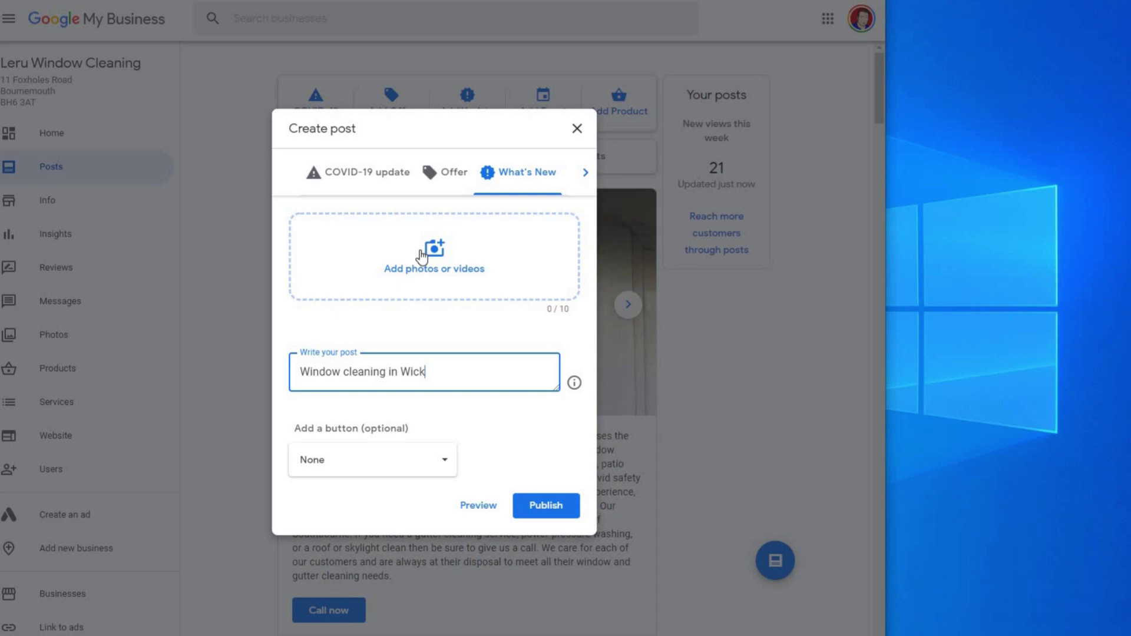
pyautogui.hotkey('ctrl', 'a')
pyautogui.press('BackSpace')
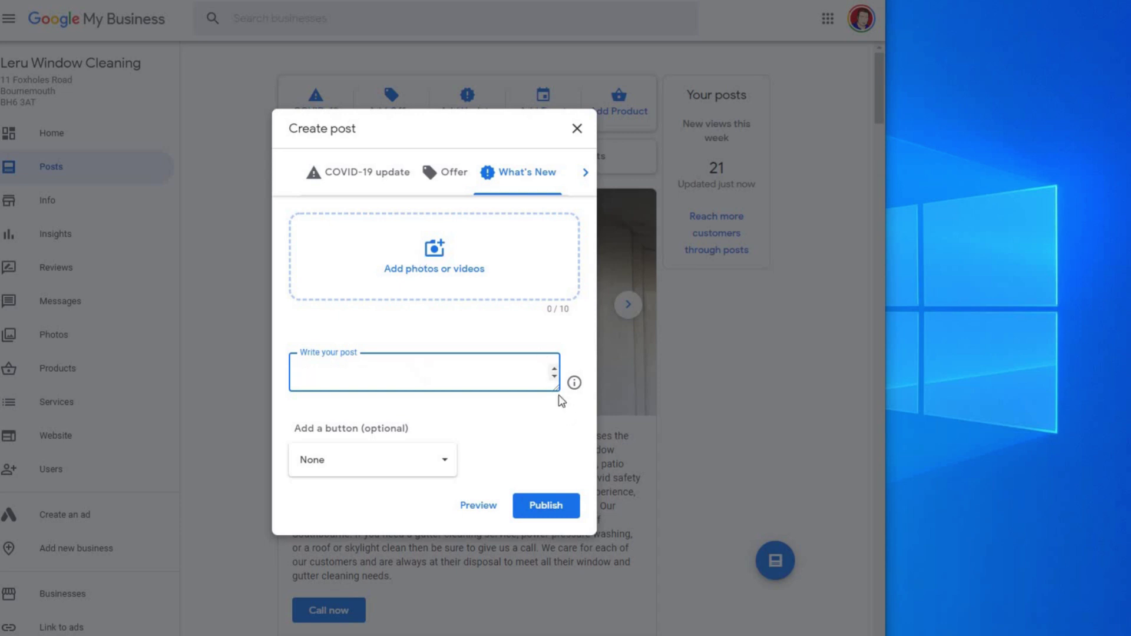
pyautogui.hotkey('ctrl', 'v')
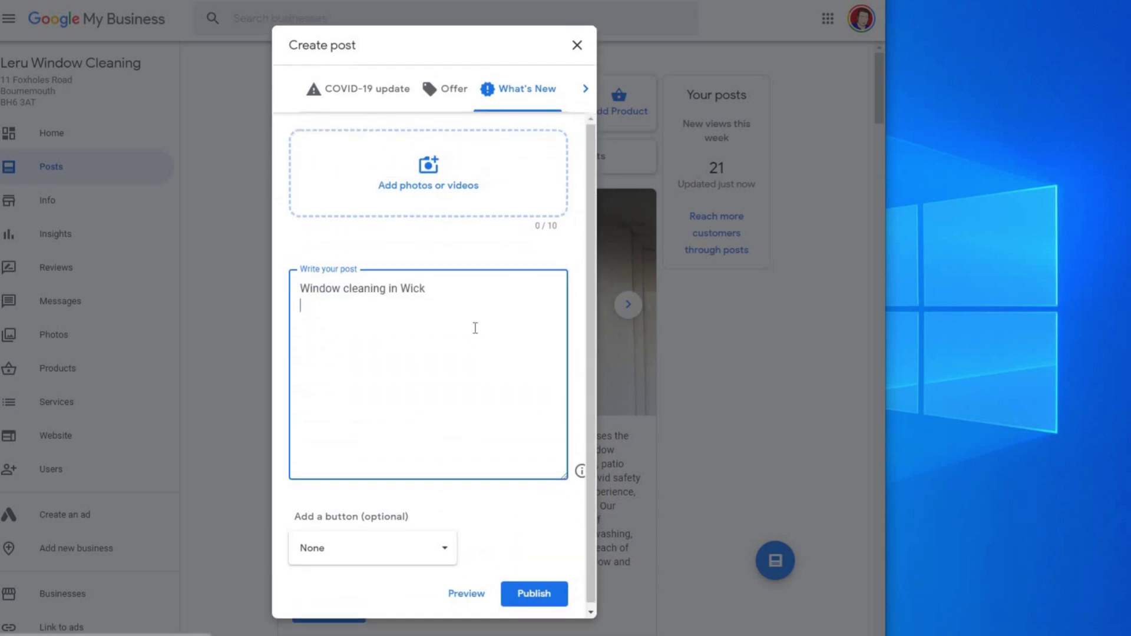
pyautogui.press('Return')
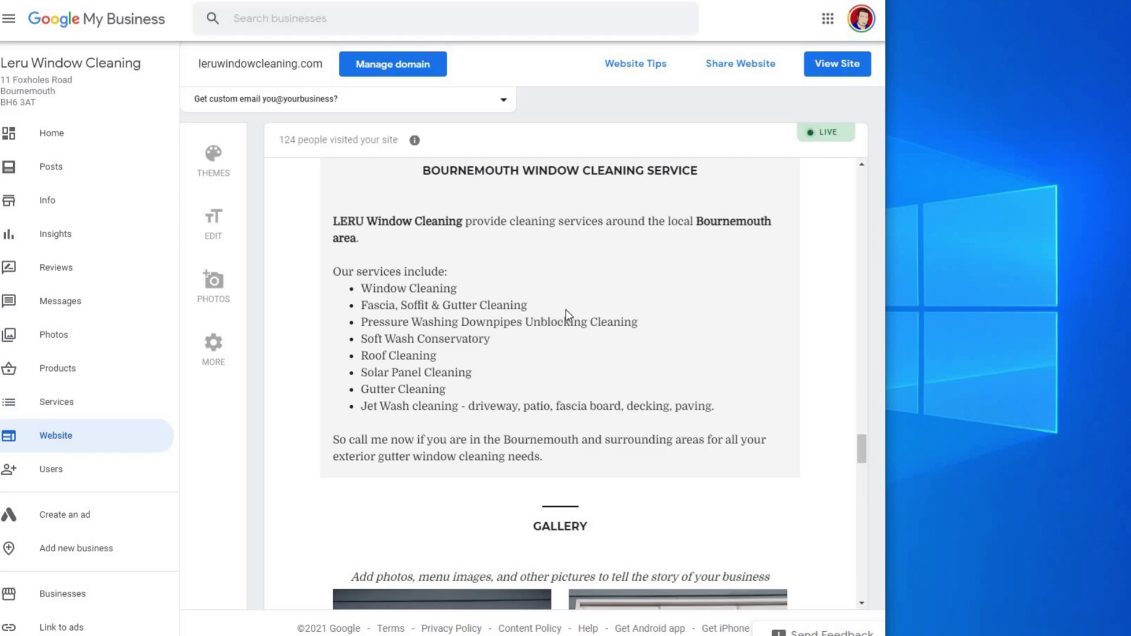
# - Copy the website's "BOURNEMOUTH WINDOW CLEANING SERVICE" section through its closing sentence and paste it below the post's first line
pyautogui.scroll(1, 604, 311)
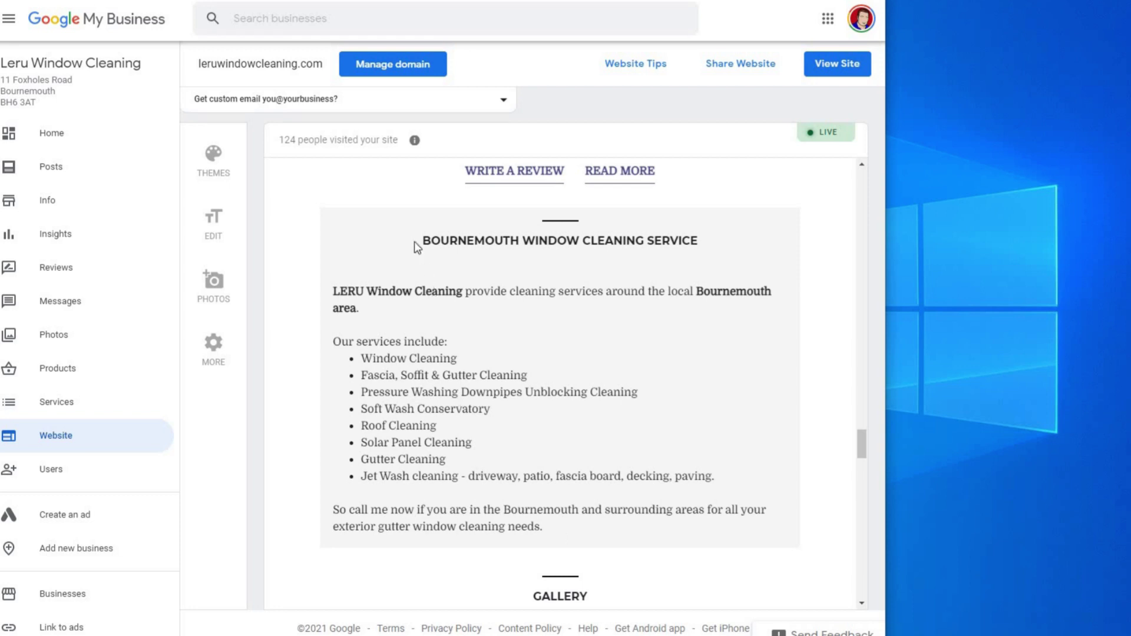
pyautogui.moveTo(553, 527); pyautogui.dragTo(422, 240)
pyautogui.rightClick(511, 242)
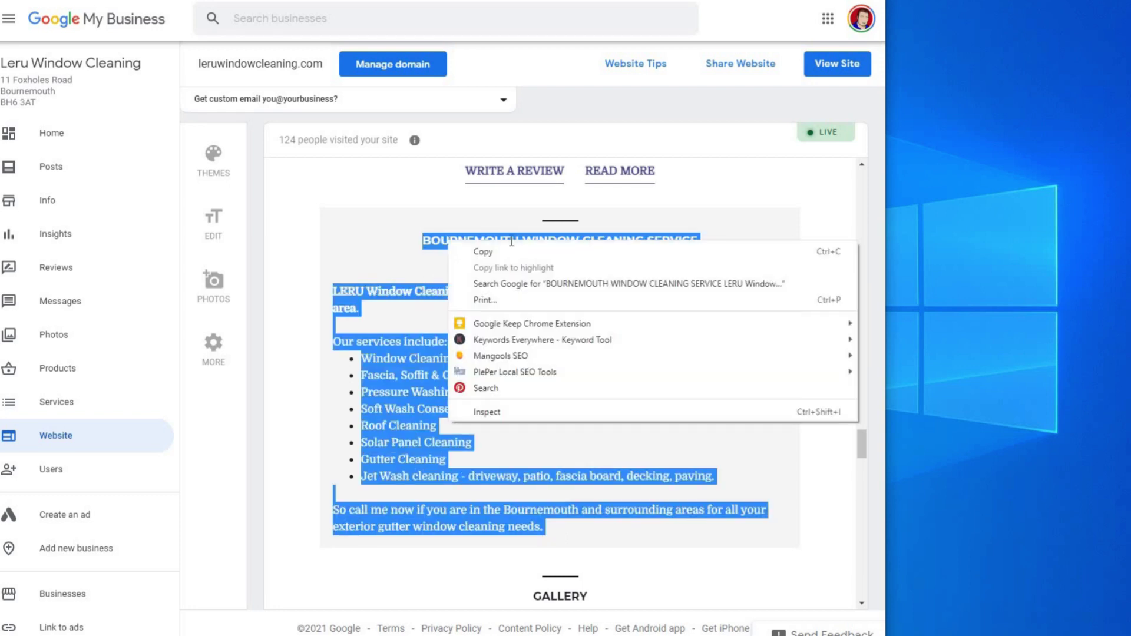
pyautogui.click(511, 252)
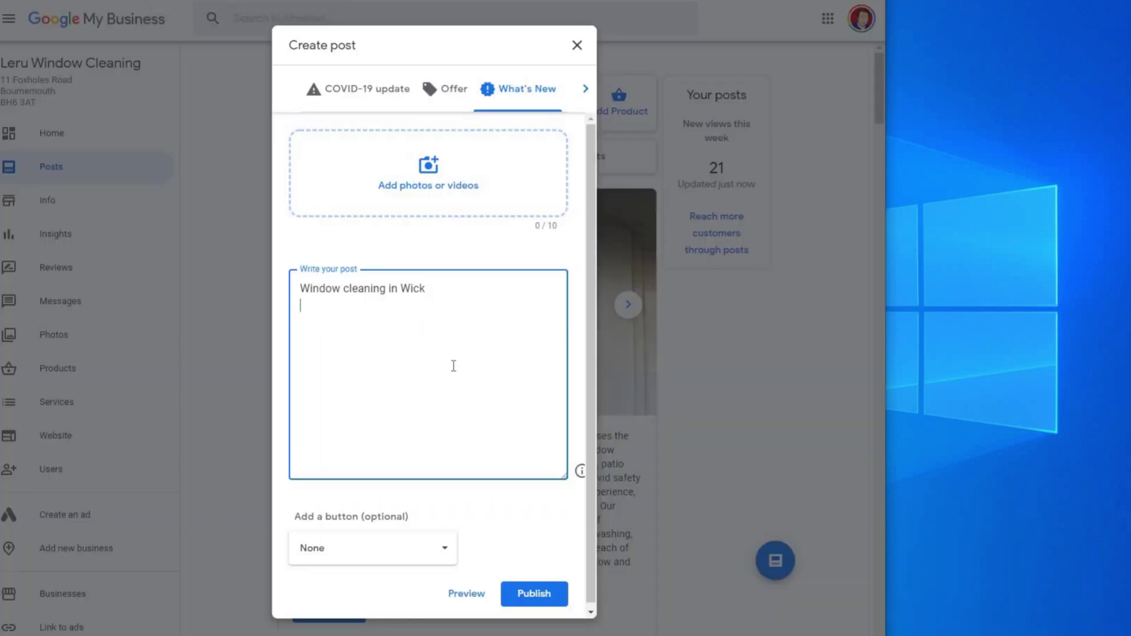
pyautogui.hotkey('ctrl', 'v')
# - Replace "BOURNEMOUTH" with "WICK" in the window cleaning service heading of the post text
pyautogui.scroll(5, 454, 365)
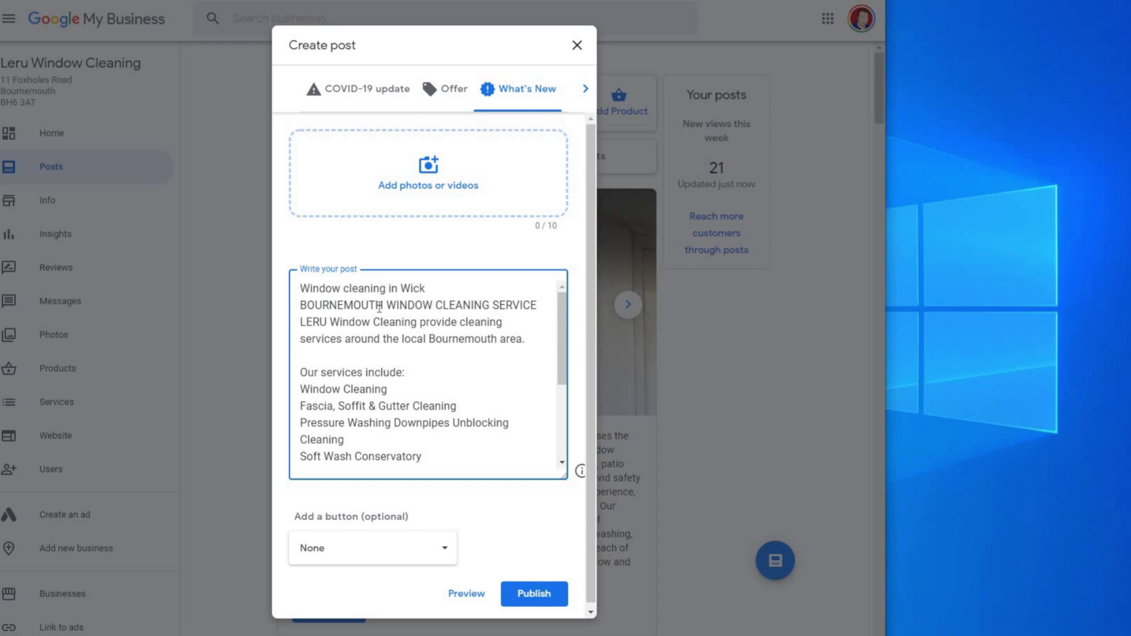
pyautogui.moveTo(385, 304); pyautogui.dragTo(300, 304)
pyautogui.write('WICK')
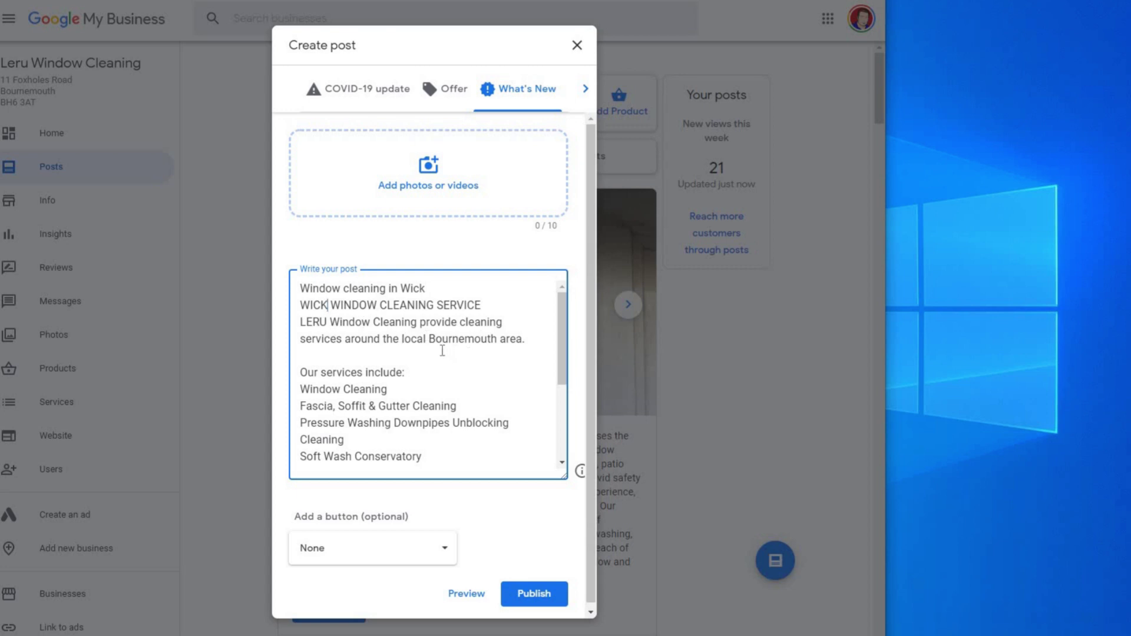
# - Insert "For the Wick Area" before "Our services include:" in the post text
pyautogui.scroll(-1, 396, 318)
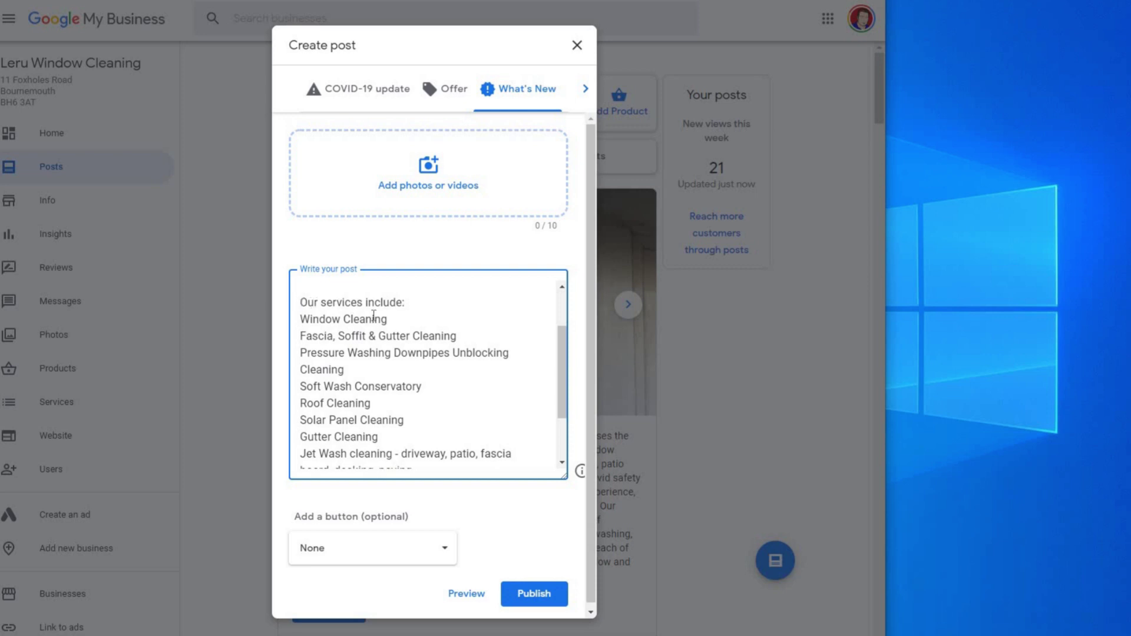
pyautogui.write('For the ')
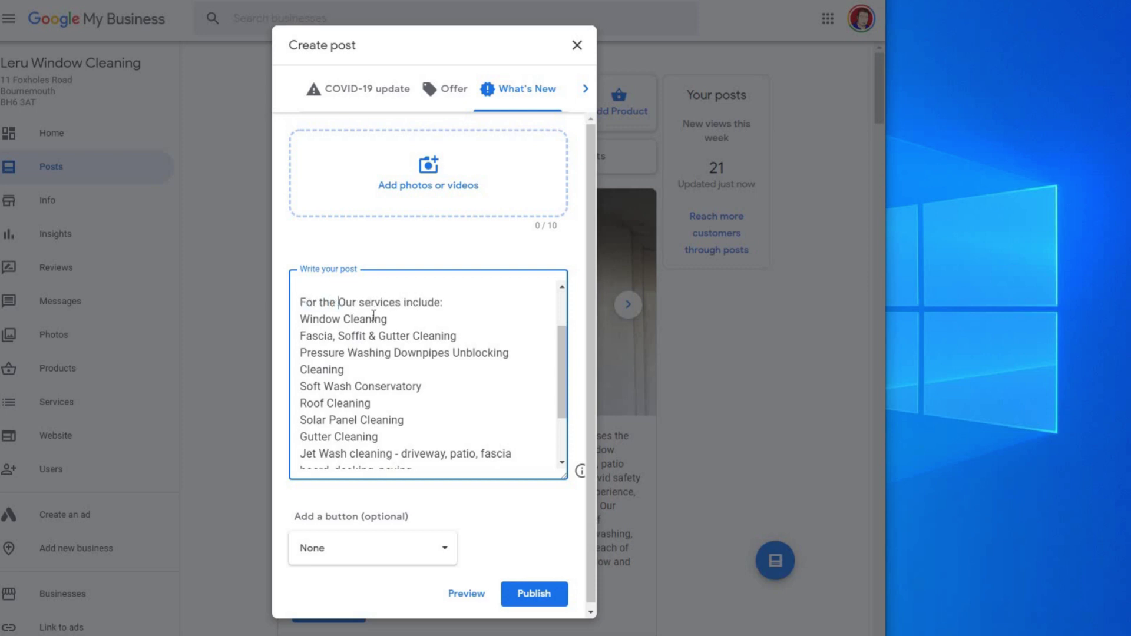
pyautogui.write('Wick Are')
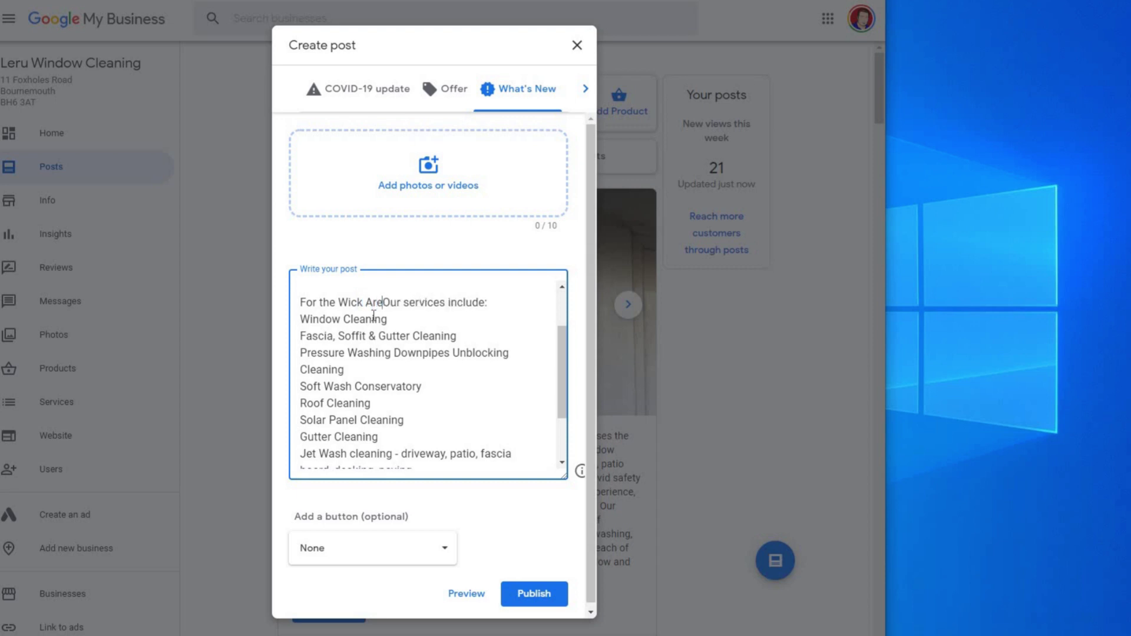
pyautogui.write('a')
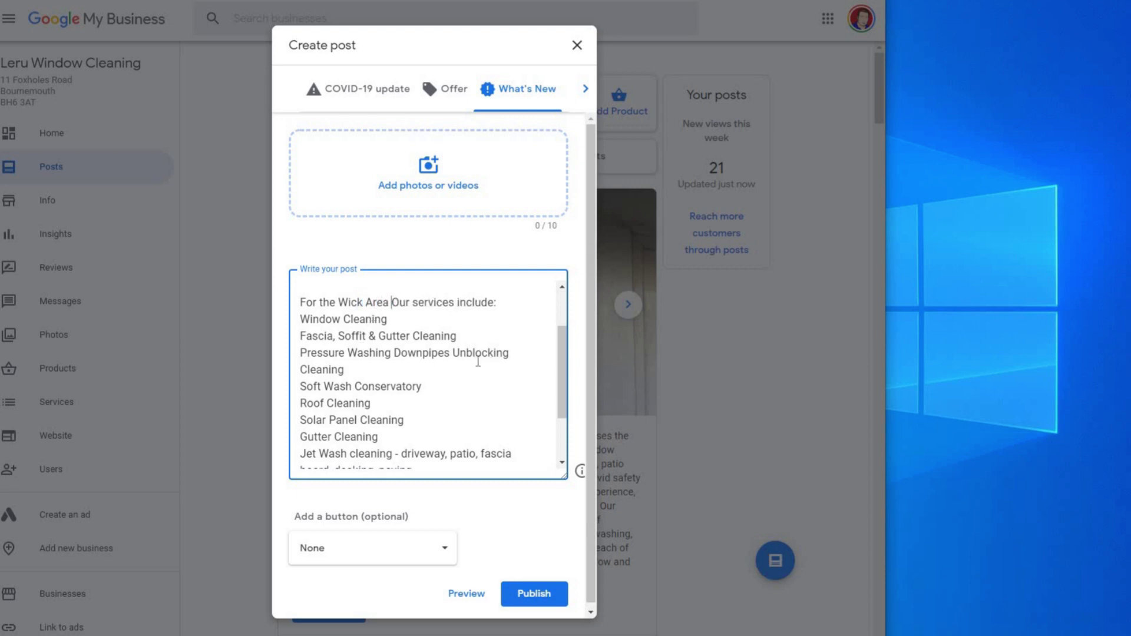
# - Replace "Bournemouth" with "Wick area" in the closing "So call me now" sentence of the post
pyautogui.scroll(-1, 477, 361)
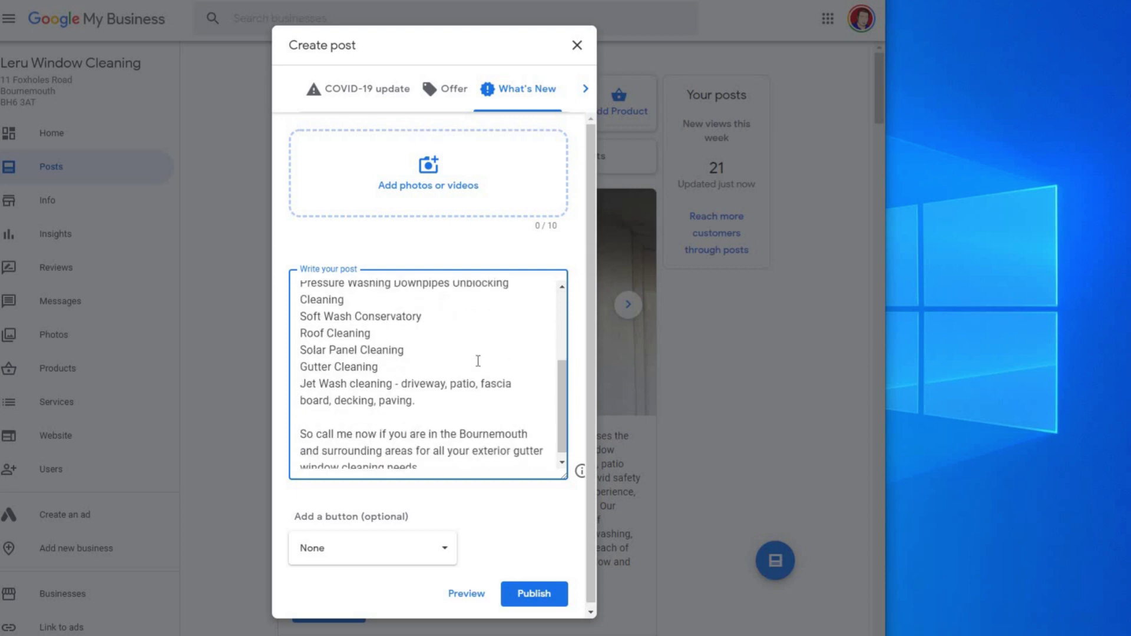
pyautogui.scroll(-1, 474, 383)
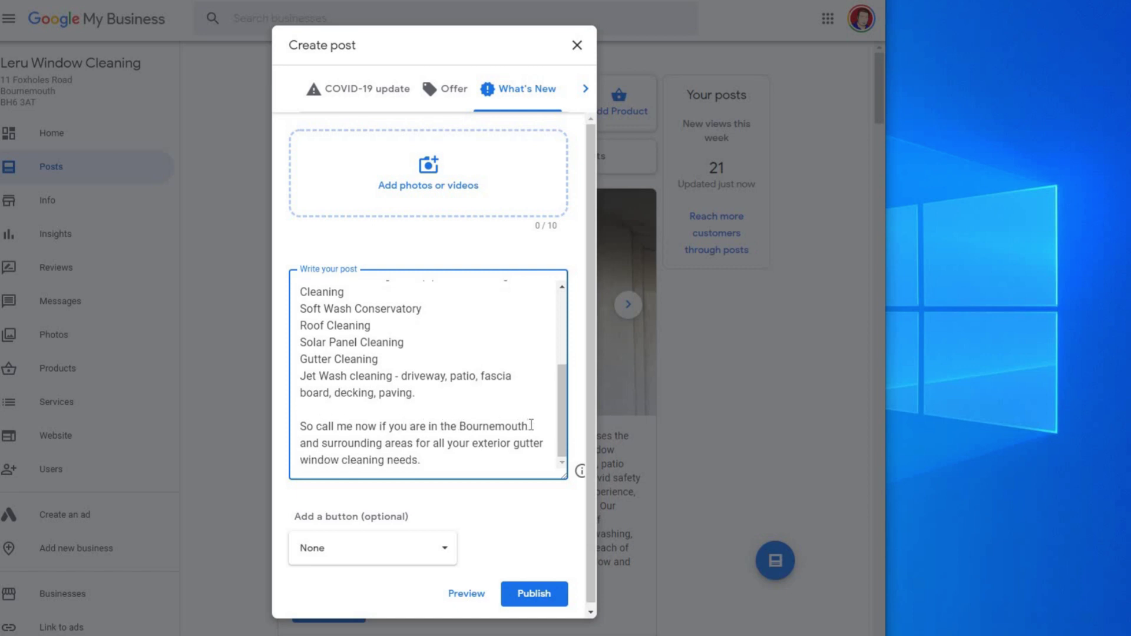
pyautogui.moveTo(459, 426); pyautogui.dragTo(541, 424)
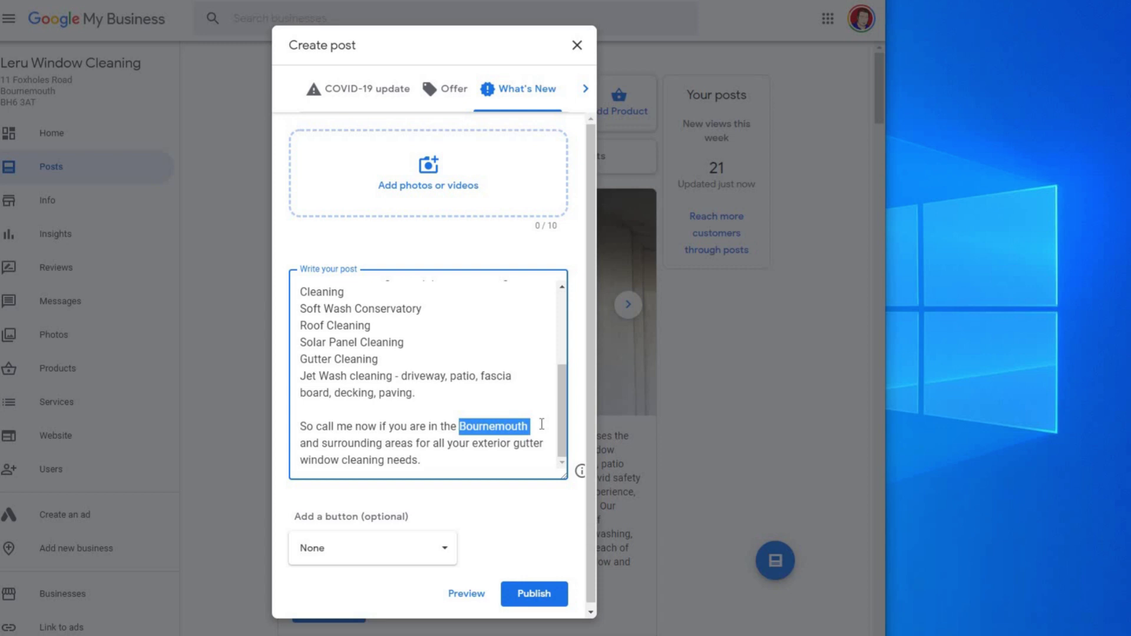
pyautogui.write('Wick area')
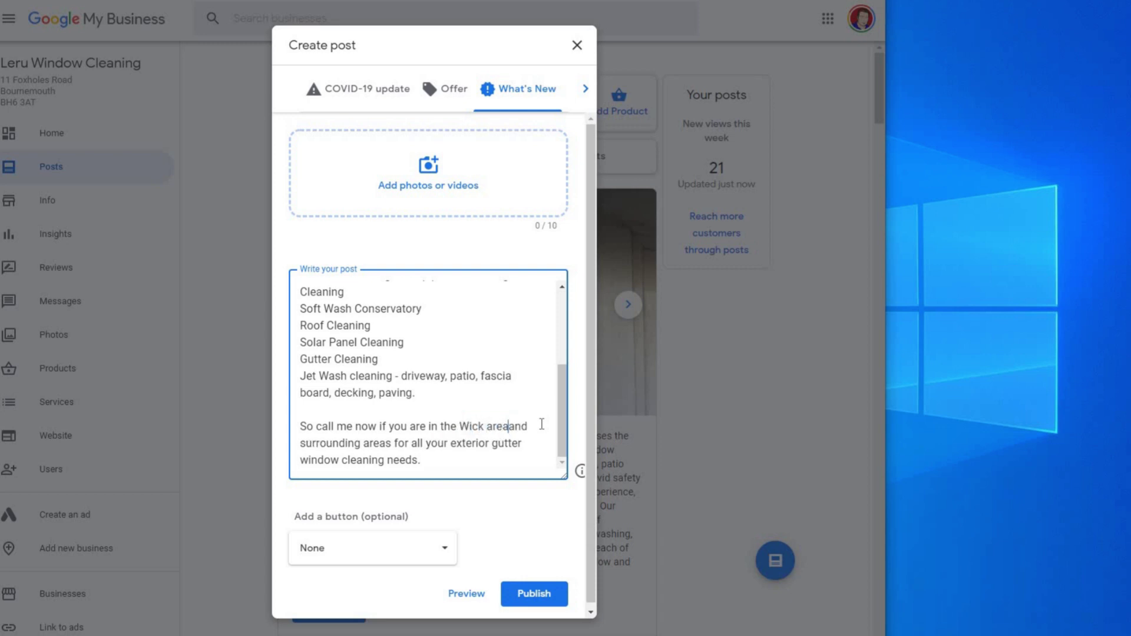
# - Cut the opening line "Window cleaning in Wick" from the post text and remove the blank line it leaves
pyautogui.scroll(5, 514, 432)
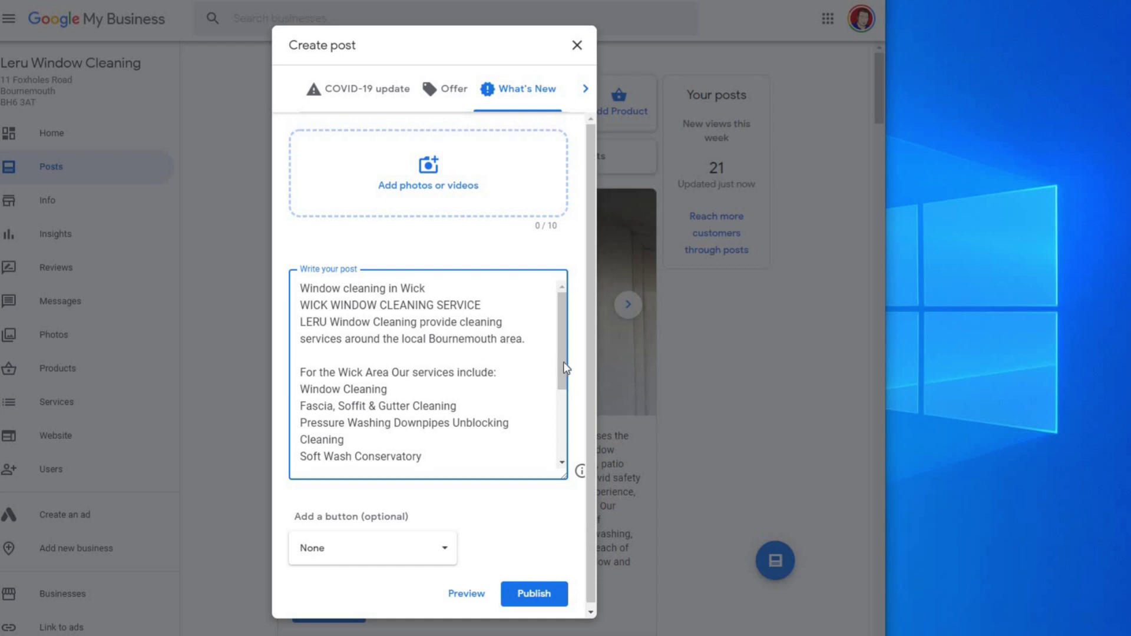
pyautogui.scroll(-1, 558, 377)
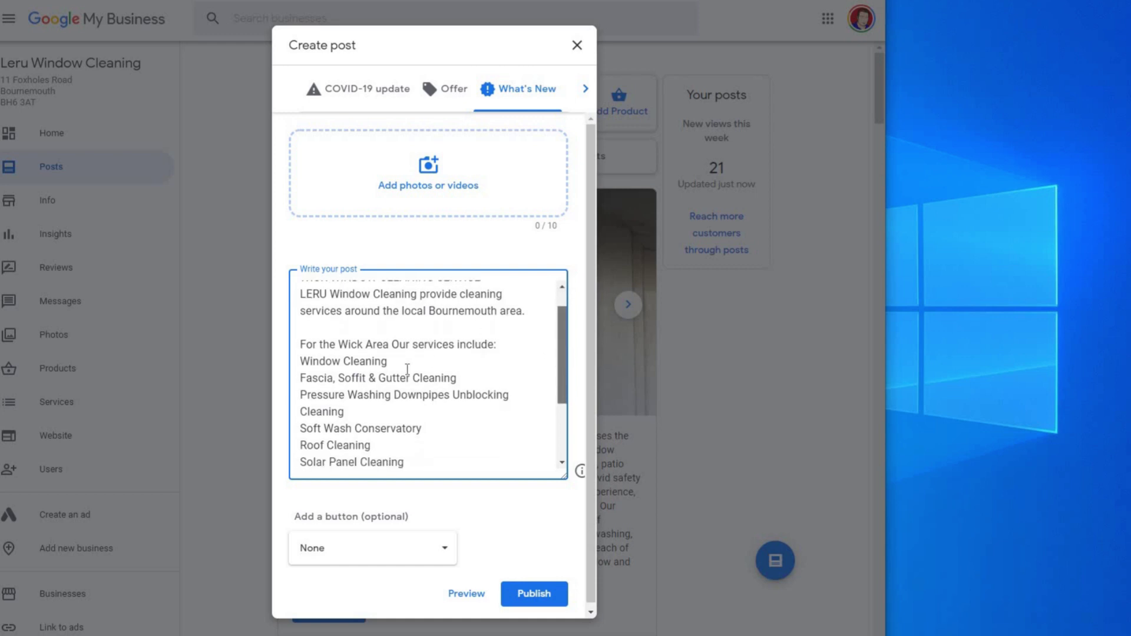
pyautogui.scroll(1, 407, 369)
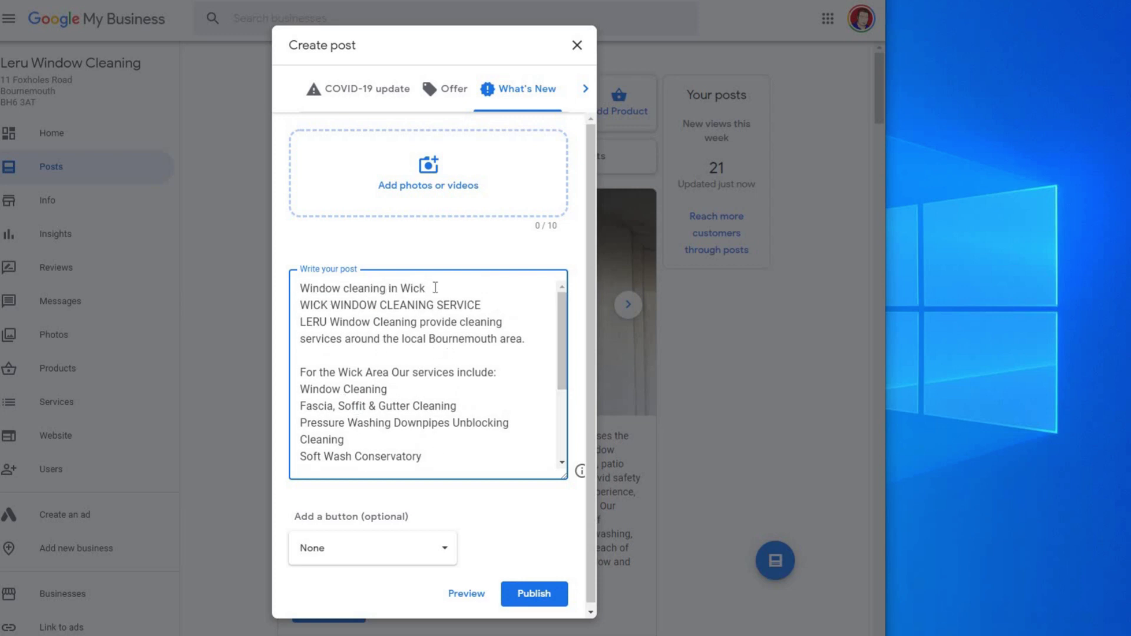
pyautogui.moveTo(424, 288); pyautogui.dragTo(300, 288)
pyautogui.rightClick(324, 286)
pyautogui.click(433, 320)
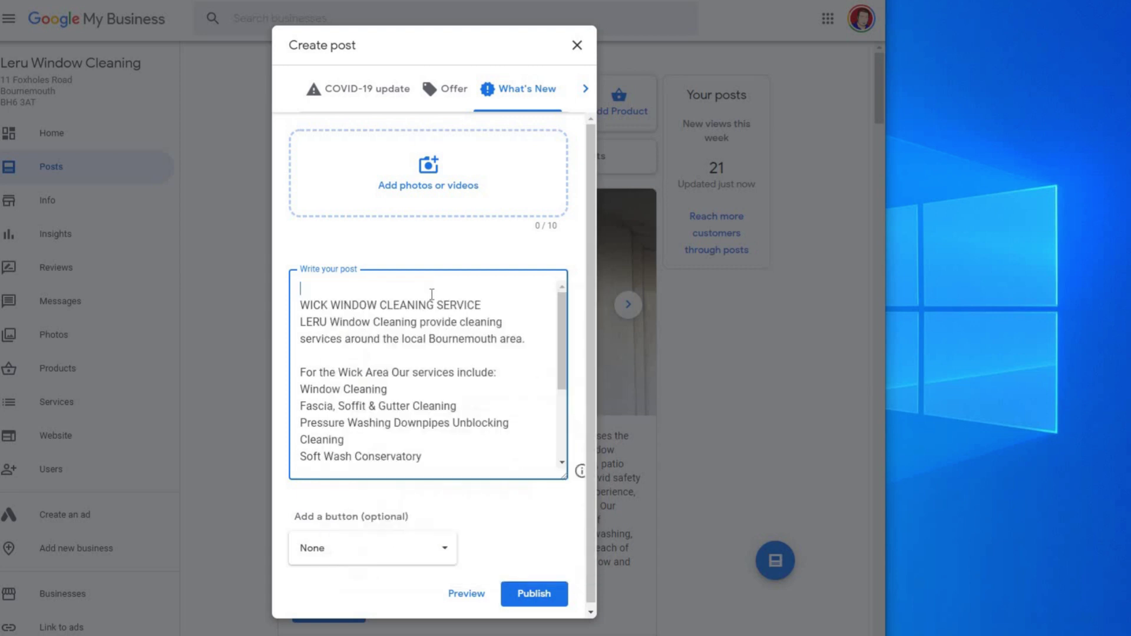
pyautogui.press('Delete')
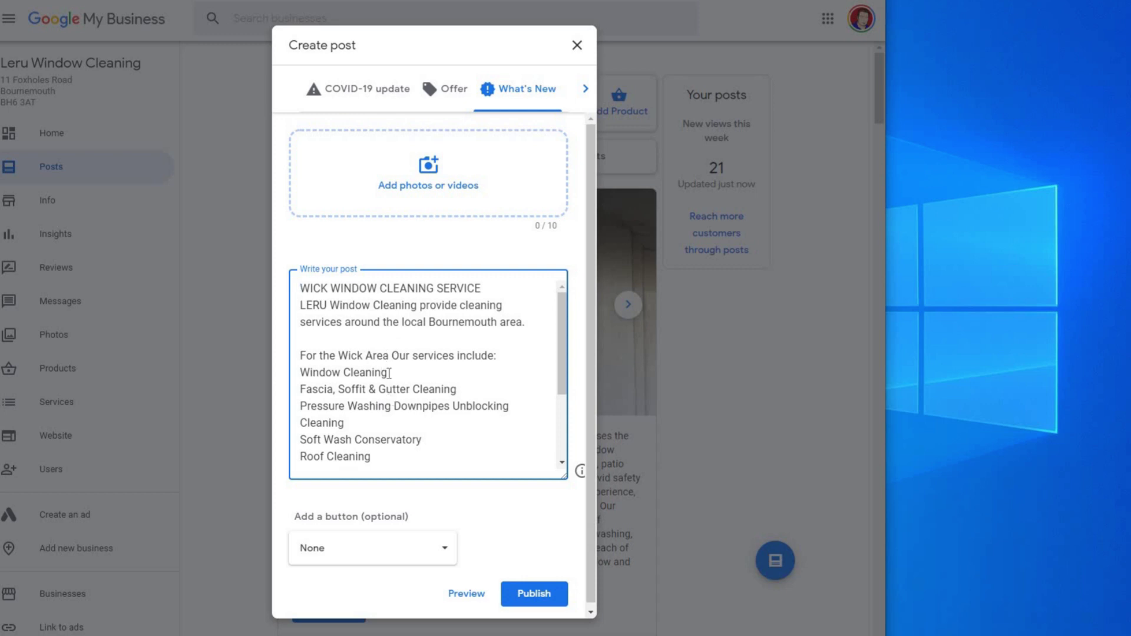
# - Replace the "Window Cleaning" entry in the post's services list with the cut line, so it reads "Window Cleaning in Wick"
pyautogui.click(301, 372)
pyautogui.press('Return')
pyautogui.press('Up')
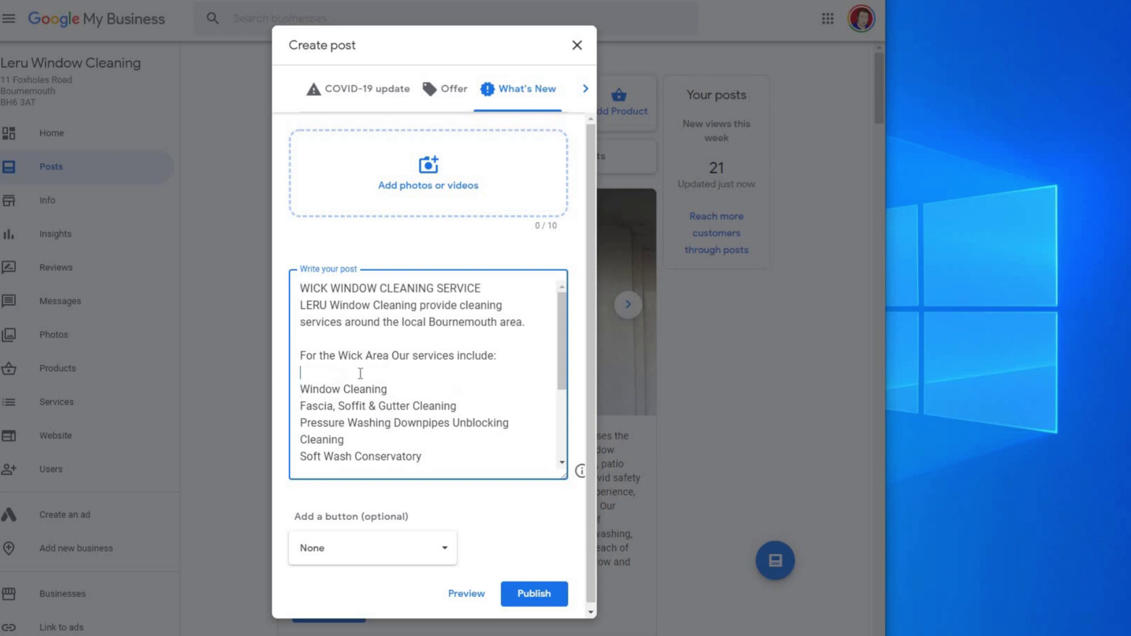
pyautogui.hotkey('ctrl', 'v')
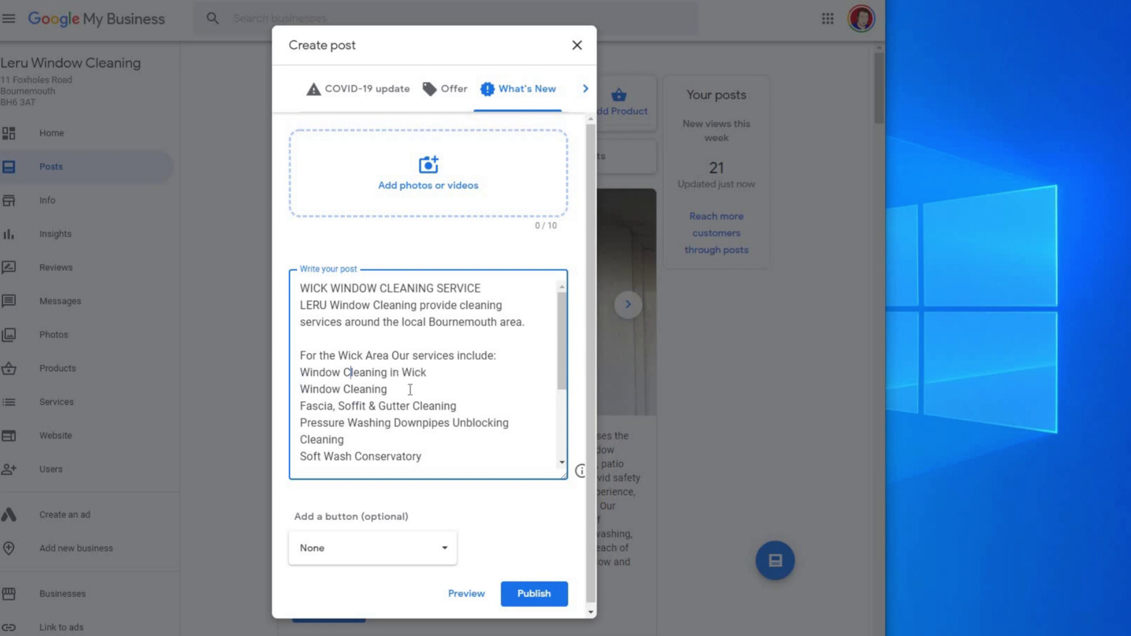
pyautogui.tripleClick(375, 390)
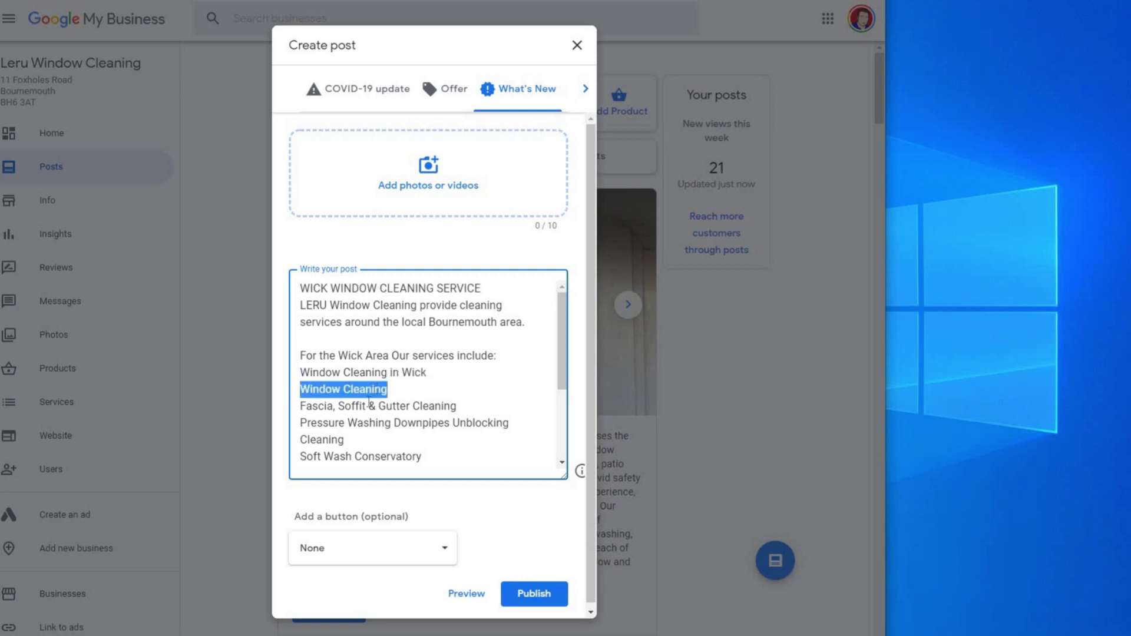
pyautogui.press('BackSpace')
pyautogui.press('BackSpace')
# - Copy "in Wick" from the first service and append it to the Pressure Washing Downpipes Unblocking Cleaning and Roof Cleaning entries
pyautogui.hotkey('ctrl', 'shift', 'Left')
pyautogui.hotkey('ctrl', 'shift', 'Left')
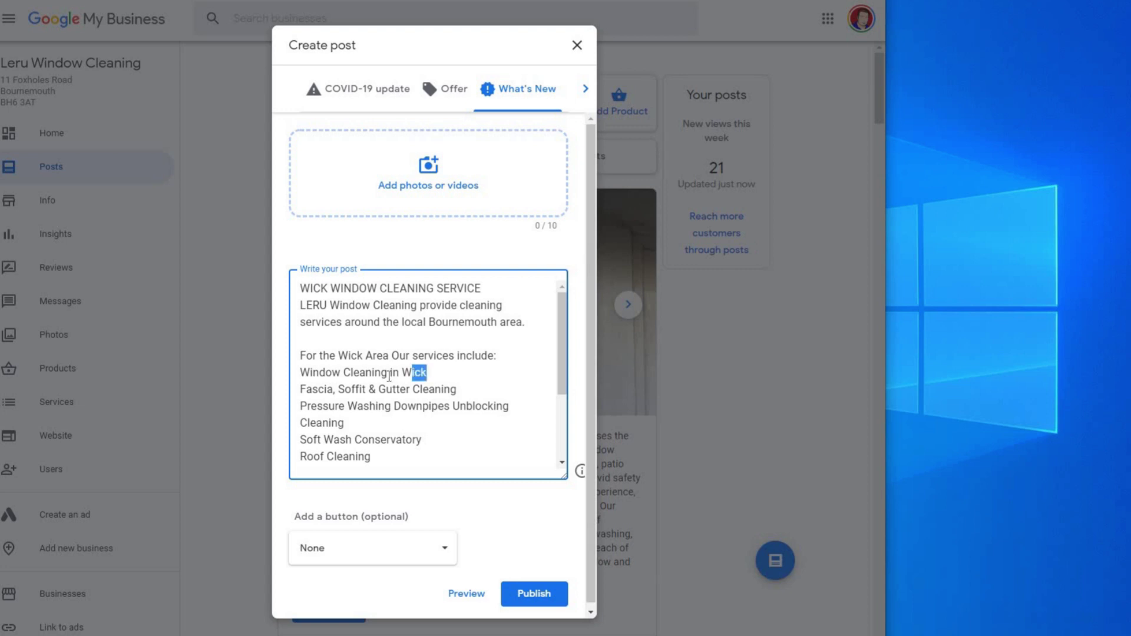
pyautogui.click(422, 423)
pyautogui.hotkey('ctrl', 'v')
pyautogui.hotkey('ctrl', 'v')
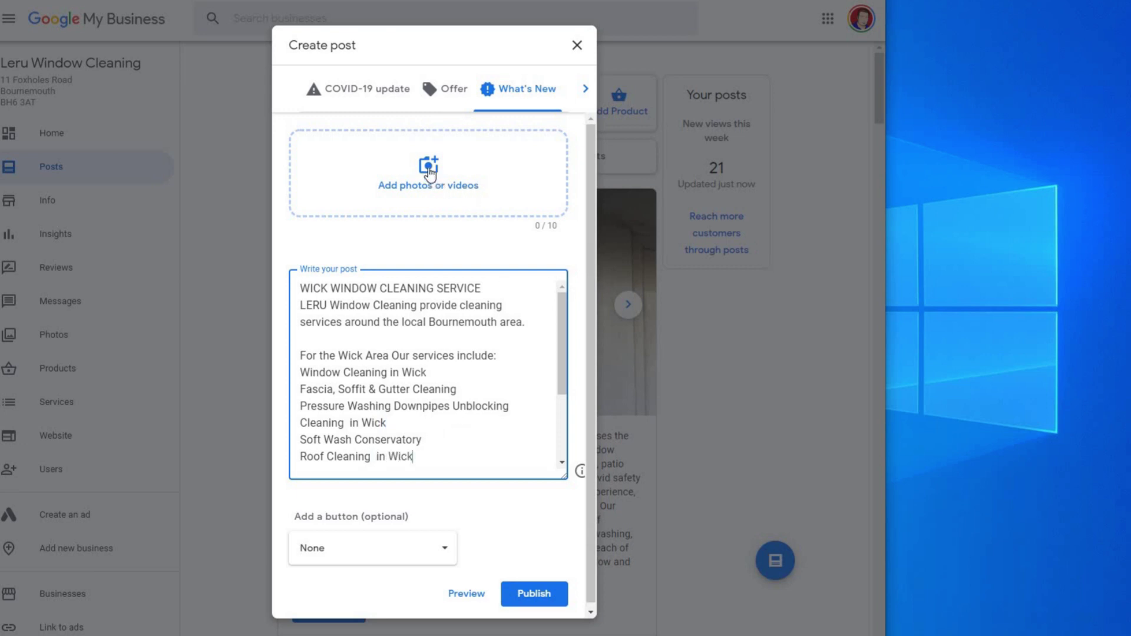
# - Open the business photo albums to choose a photo for the post
pyautogui.click(429, 173)
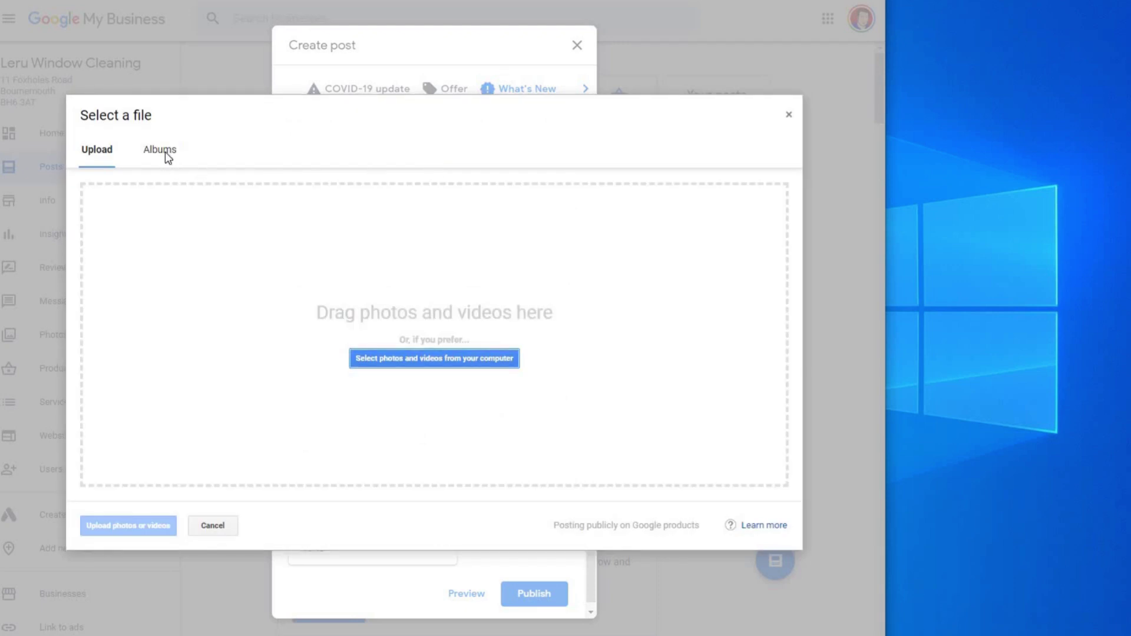
pyautogui.click(165, 151)
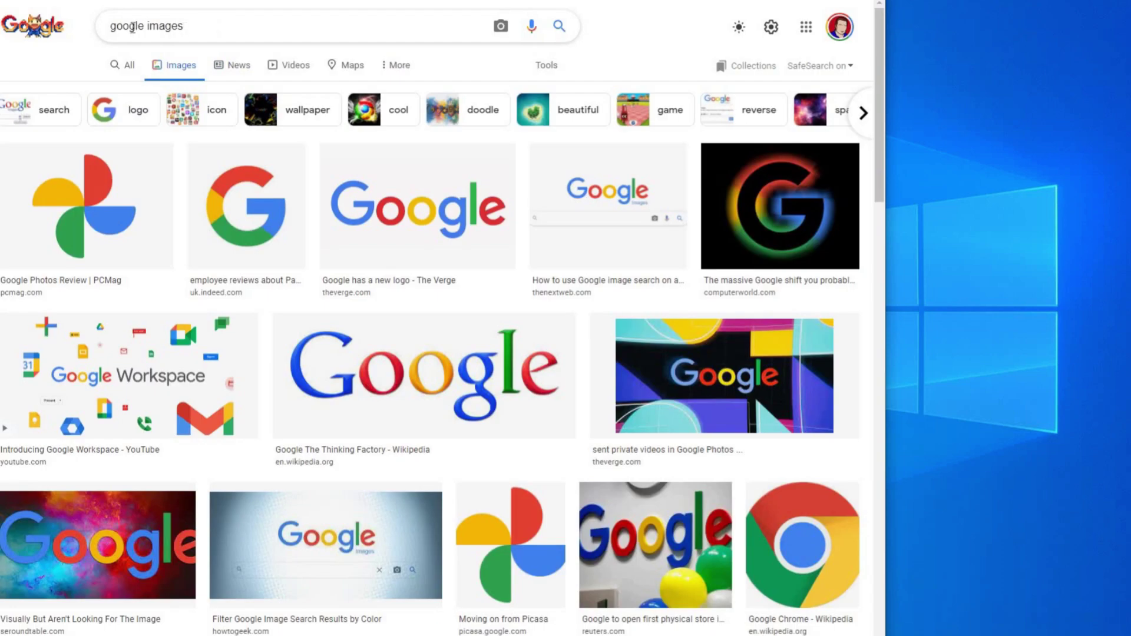
# - Search Google Images for "window cleaner in Wick" and look through the image results
pyautogui.tripleClick(192, 21)
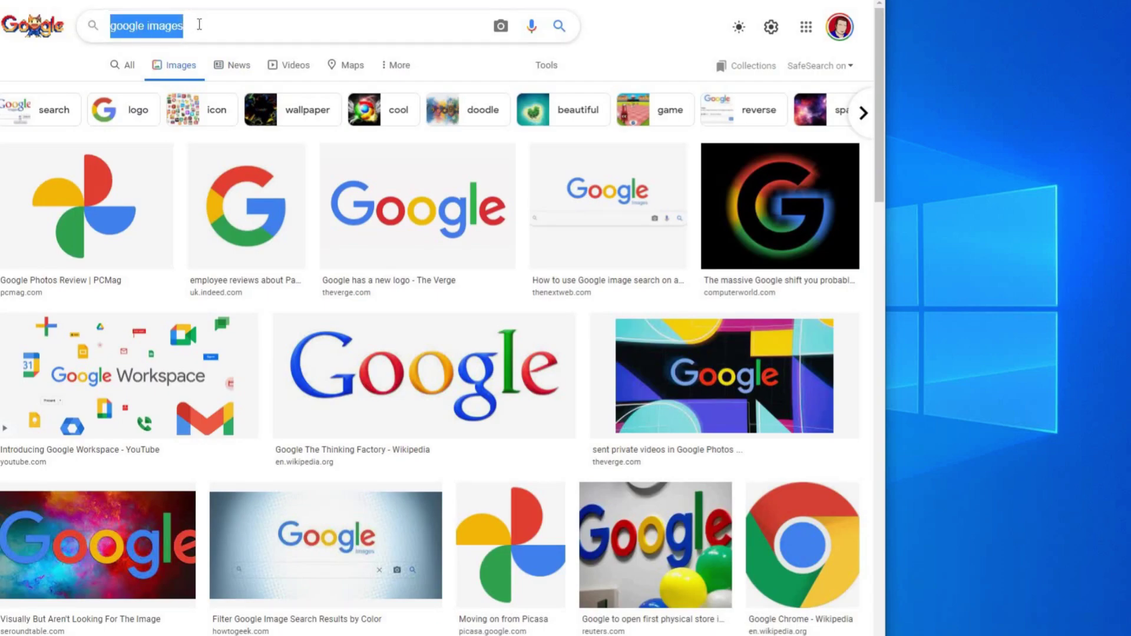
pyautogui.write('in Wick')
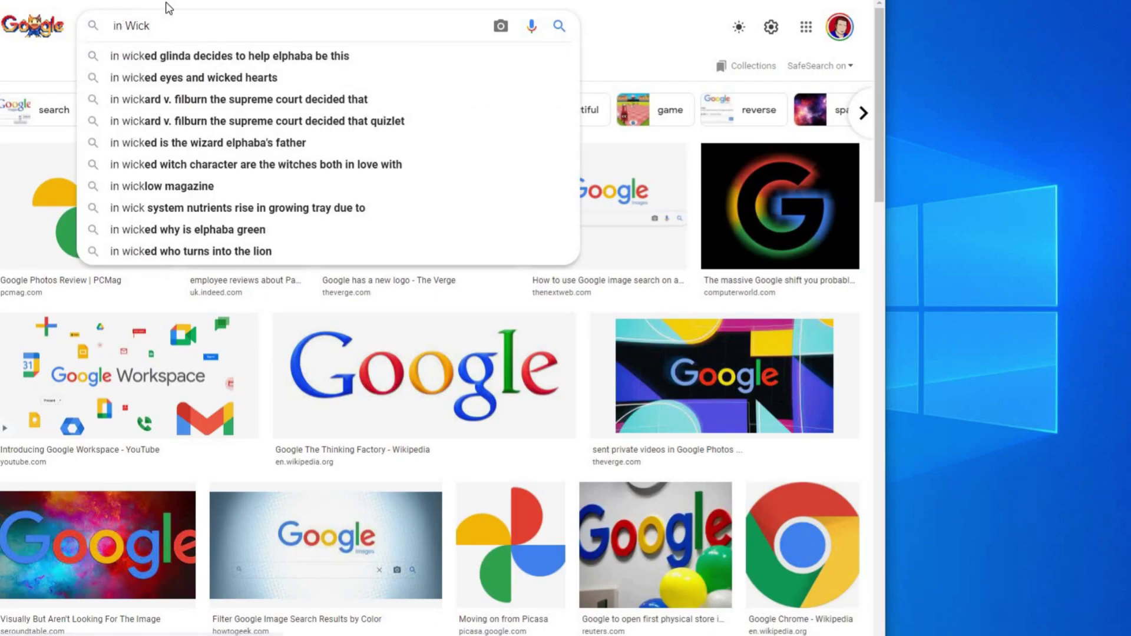
pyautogui.write('window')
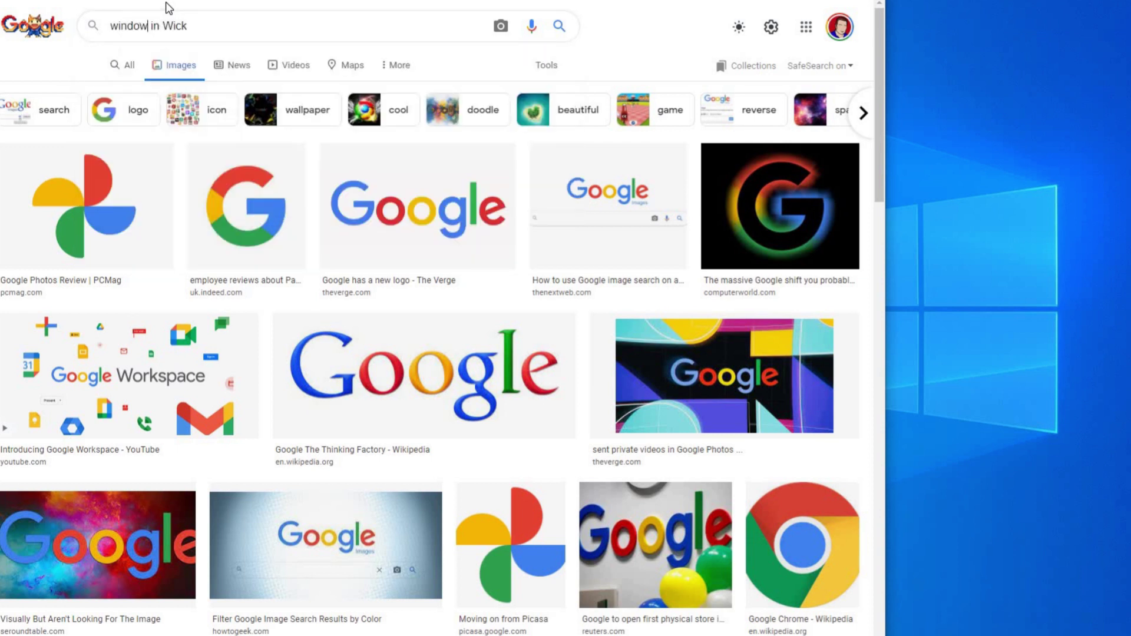
pyautogui.write(' cleaner')
pyautogui.press('Return')
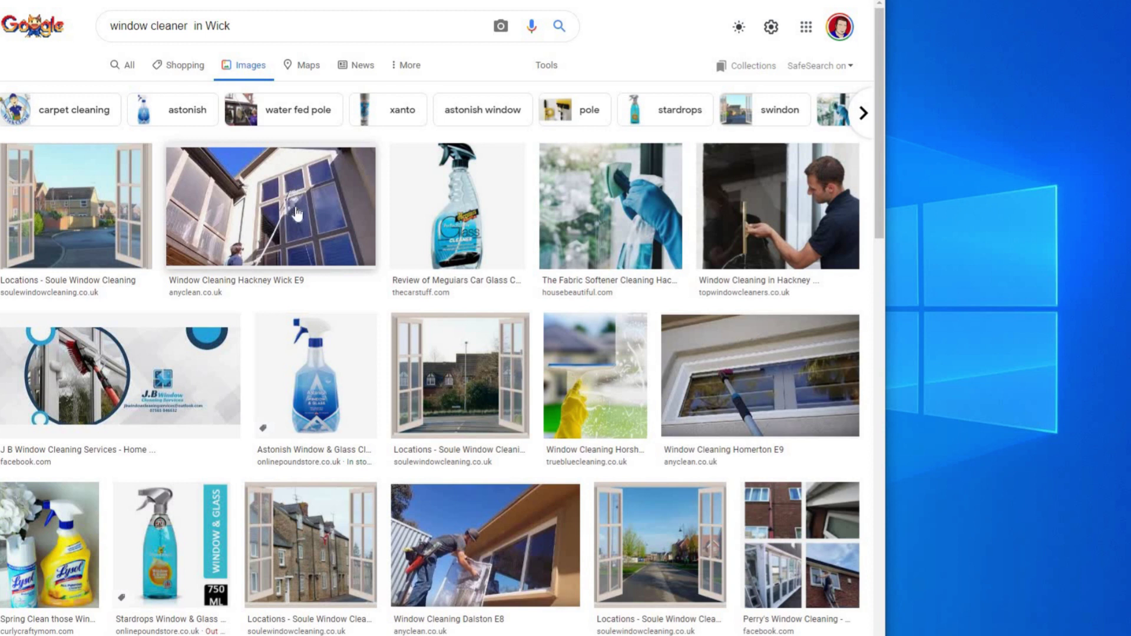
pyautogui.scroll(-13, 296, 213)
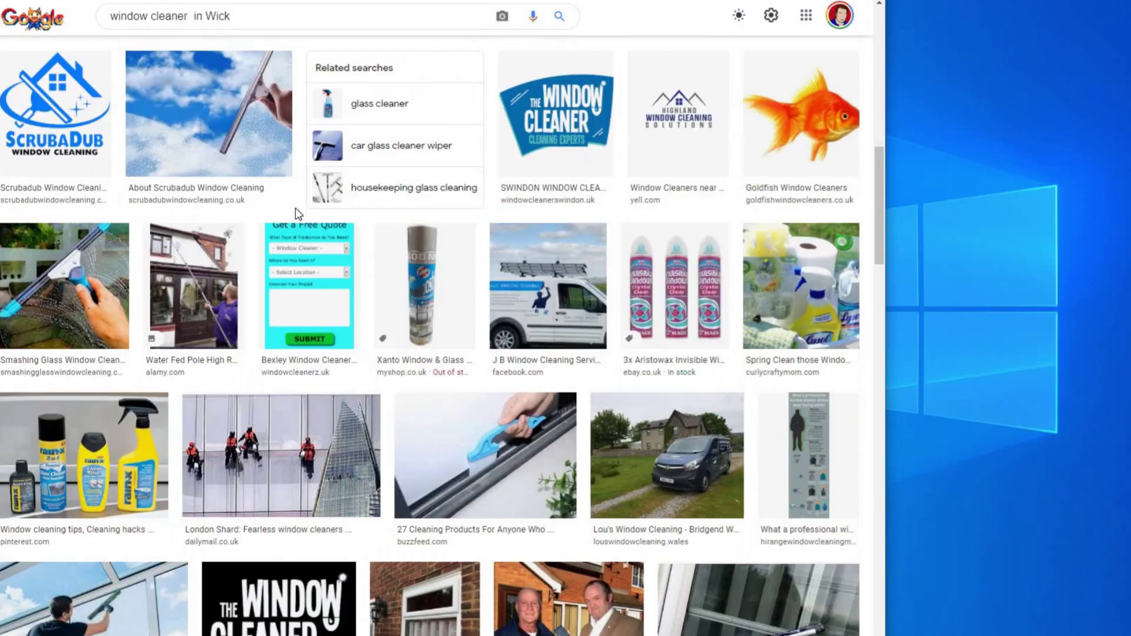
pyautogui.scroll(3, 604, 377)
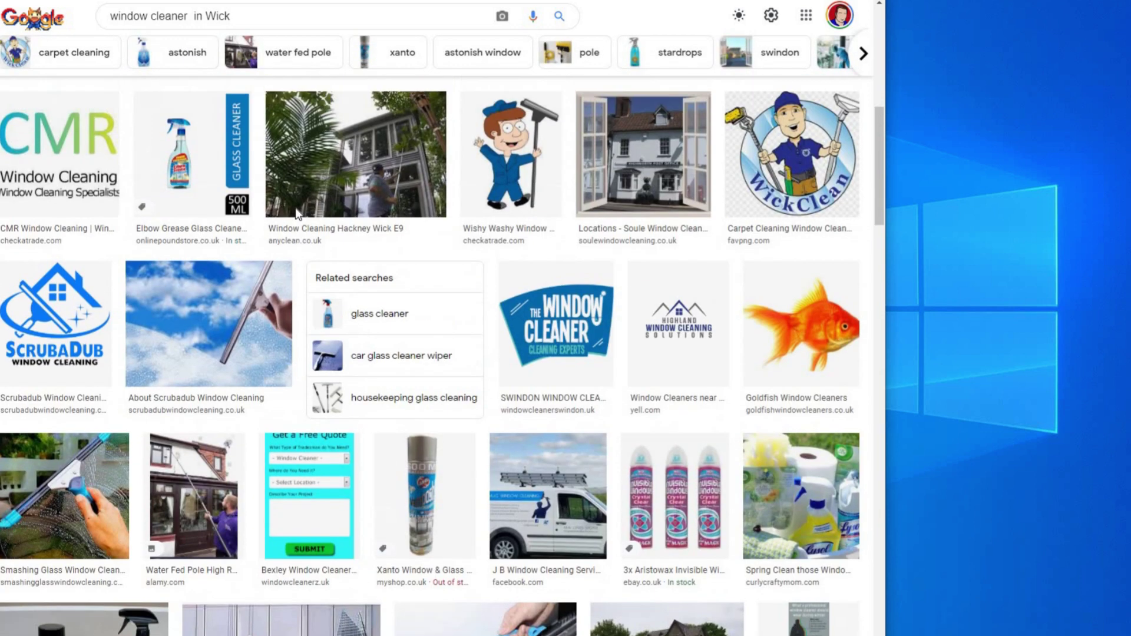
pyautogui.scroll(-5, 605, 377)
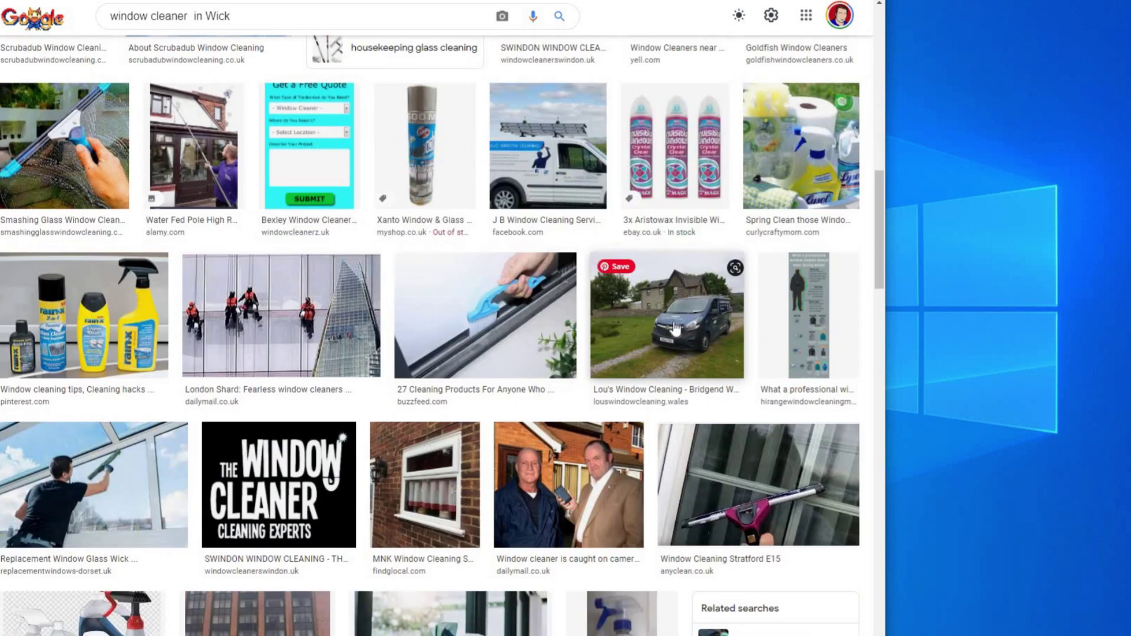
pyautogui.scroll(4, 675, 328)
pyautogui.scroll(-2, 713, 419)
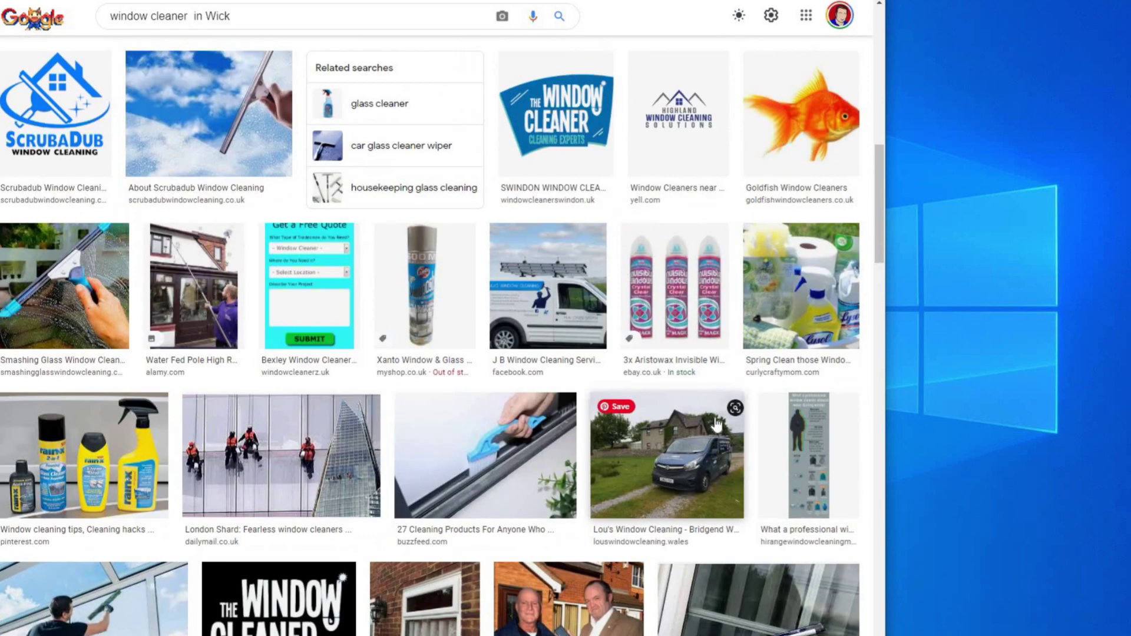
pyautogui.scroll(8, 716, 423)
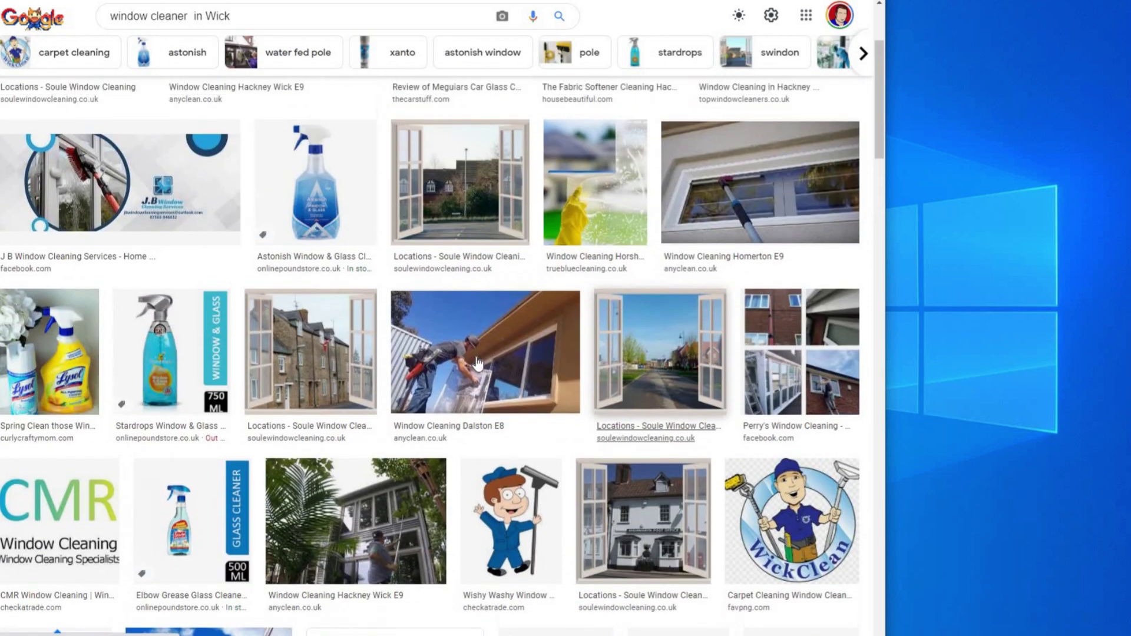
pyautogui.scroll(3, 477, 363)
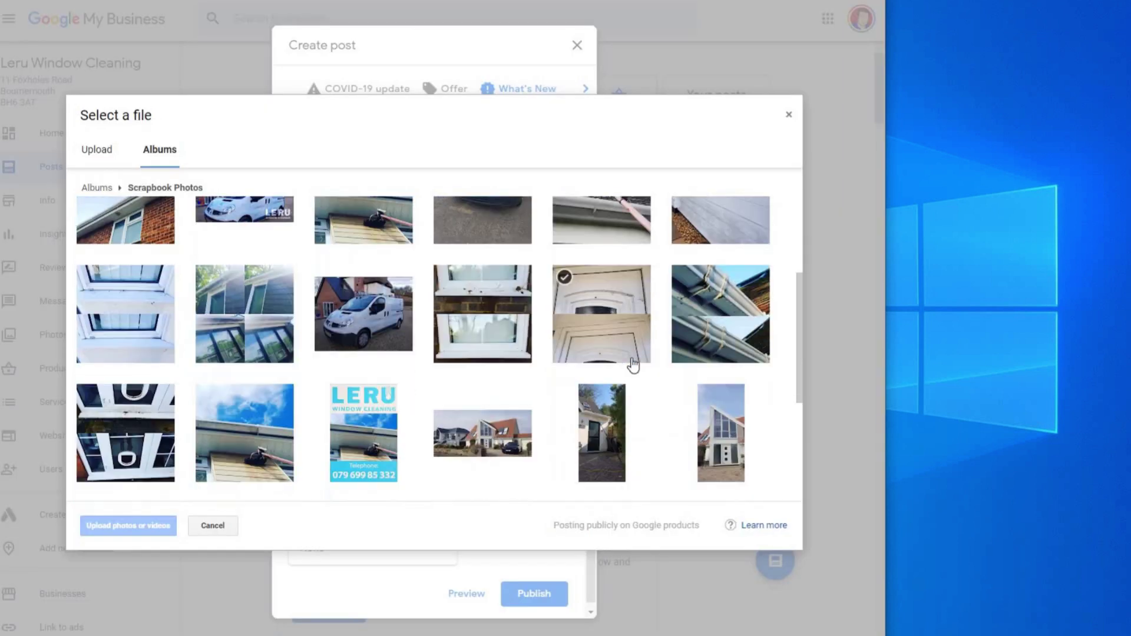
# - Attach "WhatsApp Image 2021-03-26 at 10.28.12 (1).jpeg" from the Scrapbook Photos album to the post
pyautogui.scroll(-4, 630, 367)
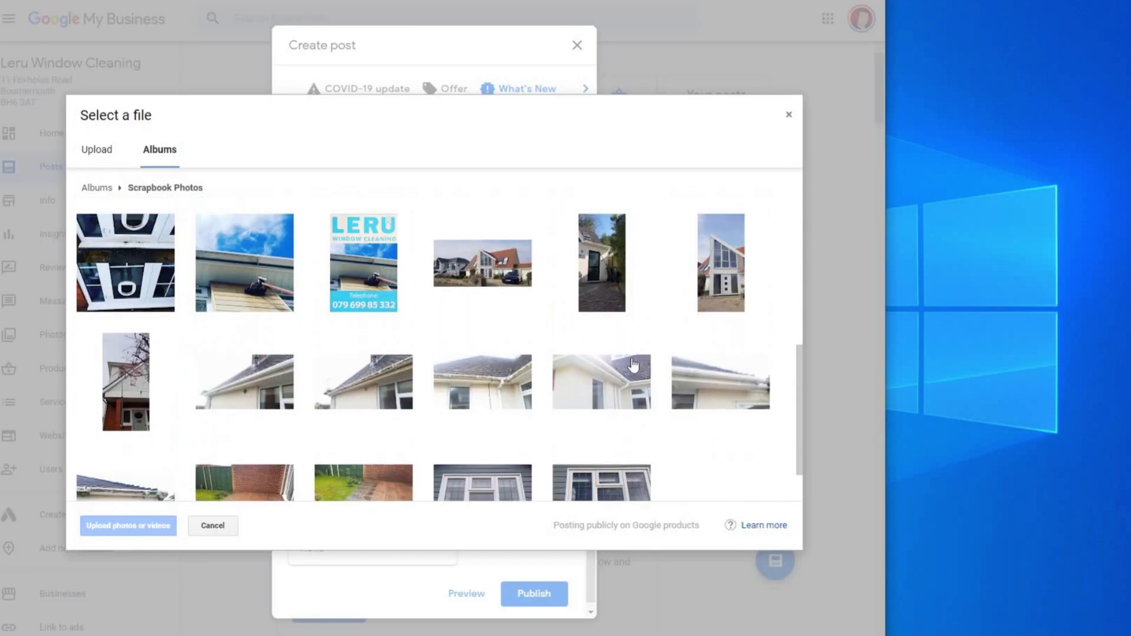
pyautogui.click(617, 439)
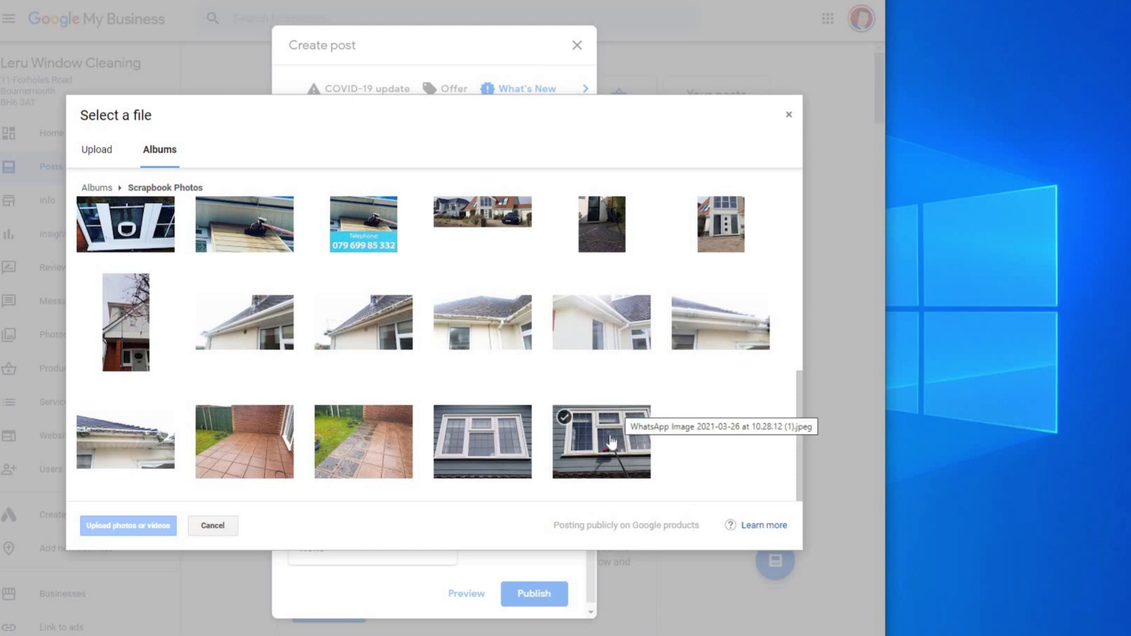
pyautogui.click(613, 445)
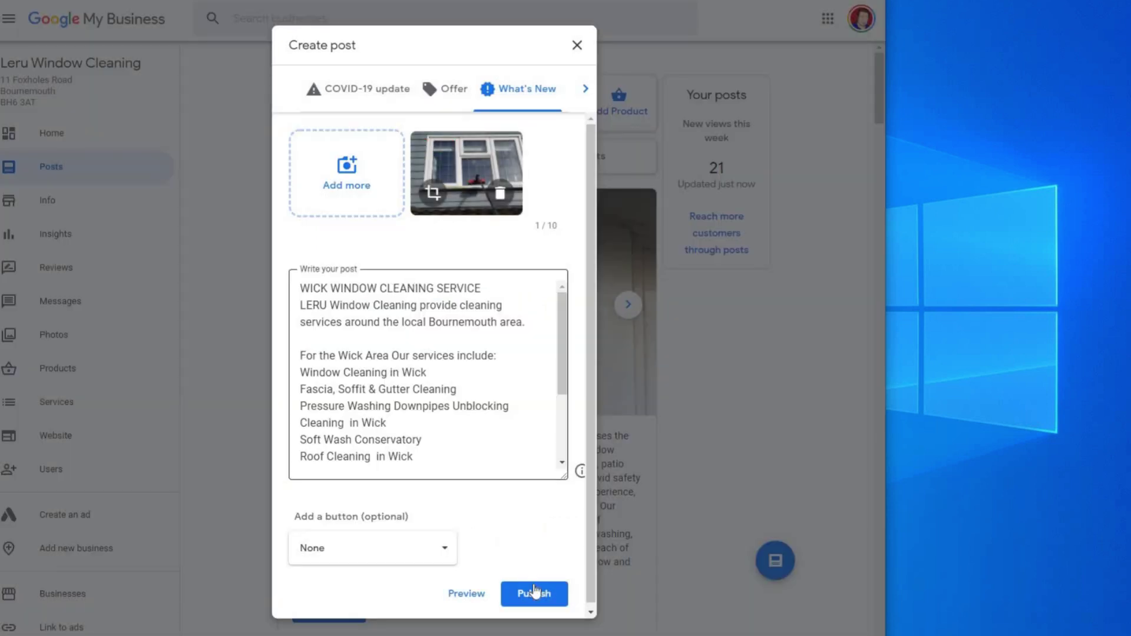
# - Add a "Call now" button to the post and publish it
pyautogui.click(361, 536)
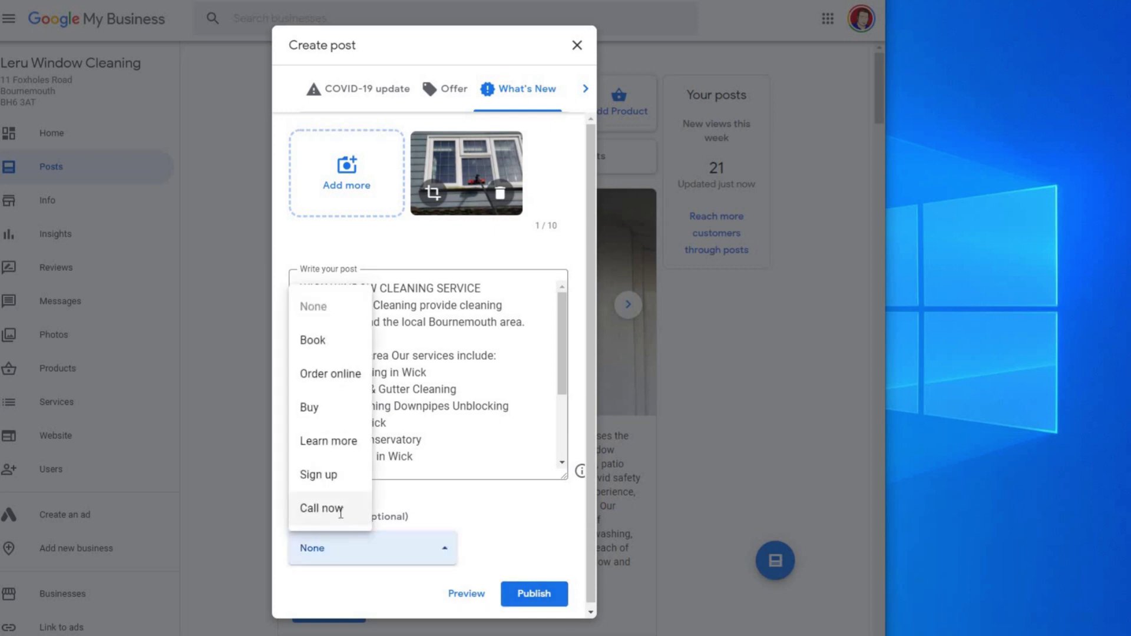
pyautogui.click(342, 521)
pyautogui.scroll(-2, 545, 600)
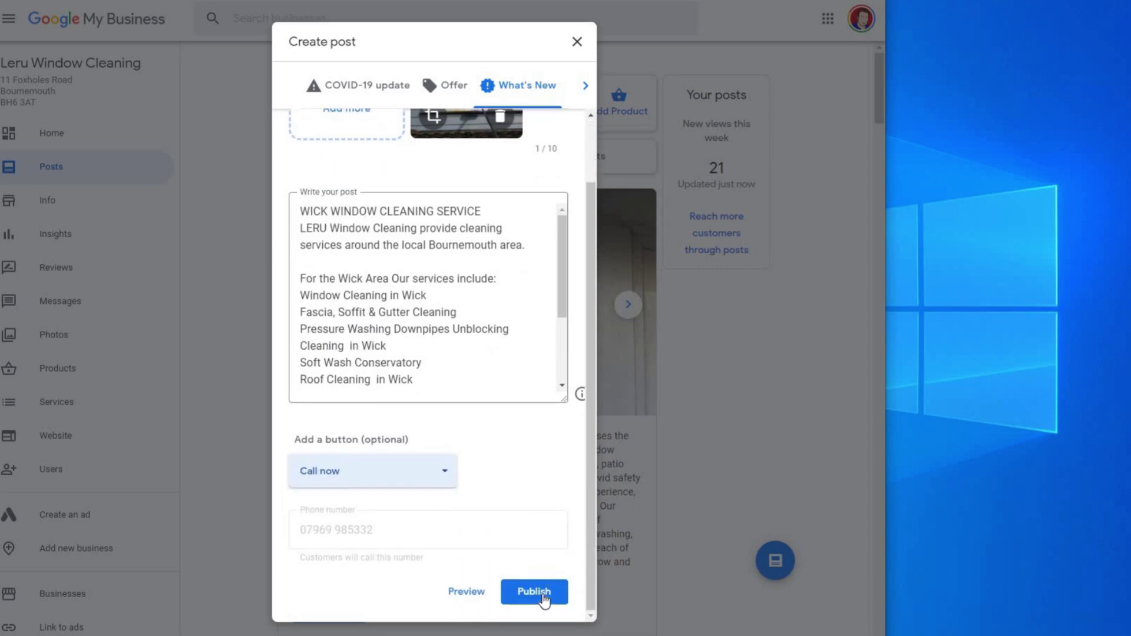
pyautogui.click(536, 584)
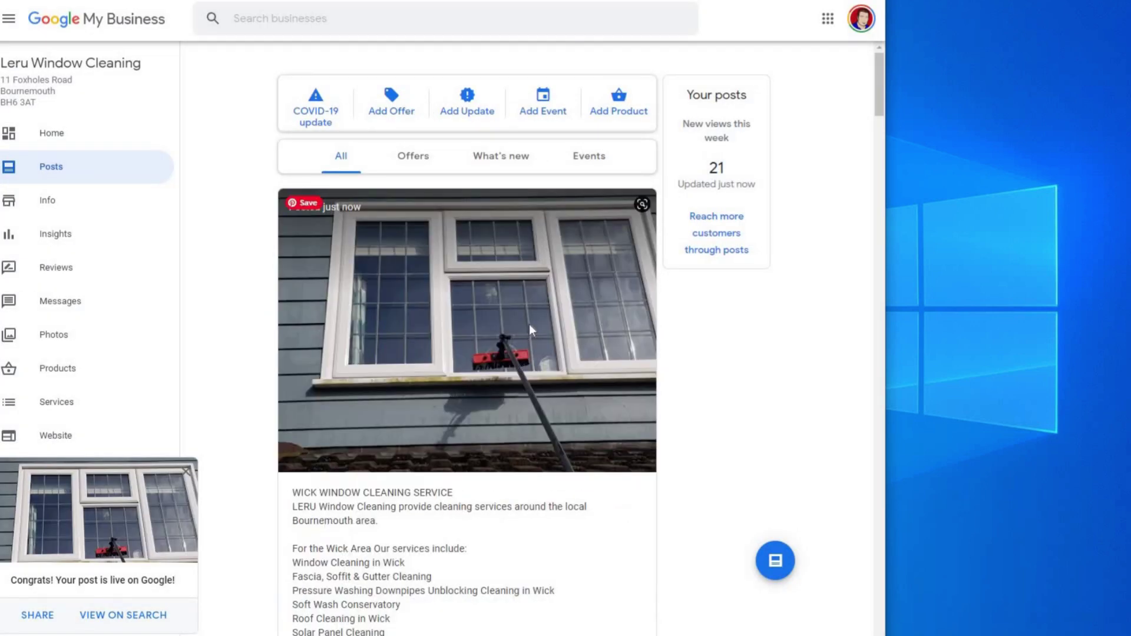
# - Review the published post, find "wick" on the page, and look through the older posts
pyautogui.scroll(-3, 425, 286)
pyautogui.scroll(-3, 298, 224)
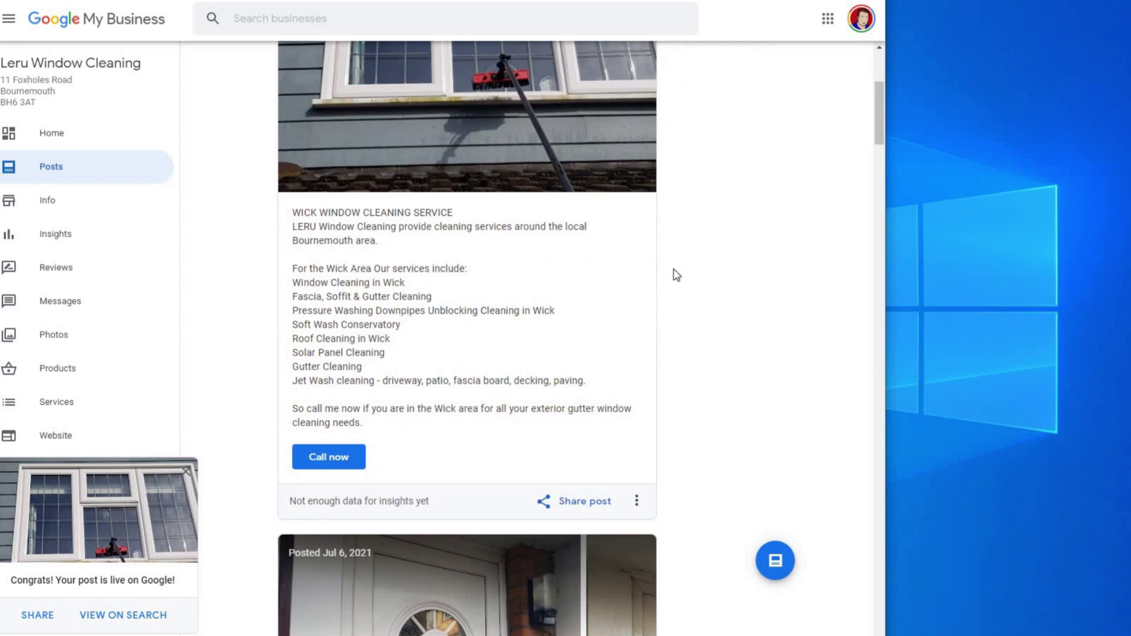
pyautogui.hotkey('ctrl', 'f')
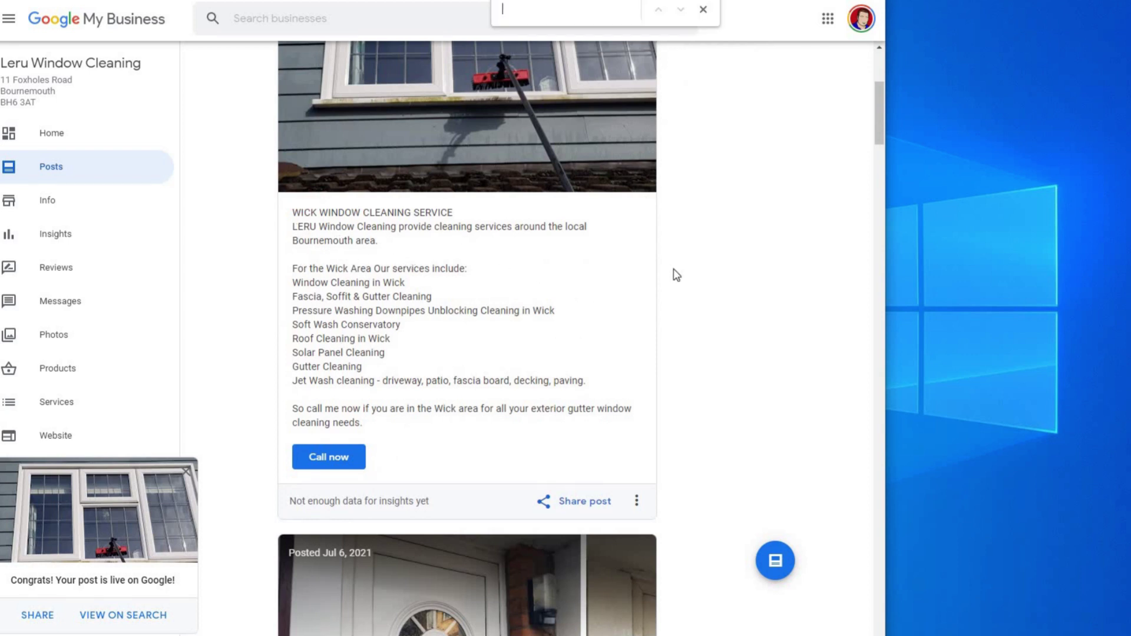
pyautogui.write('wick')
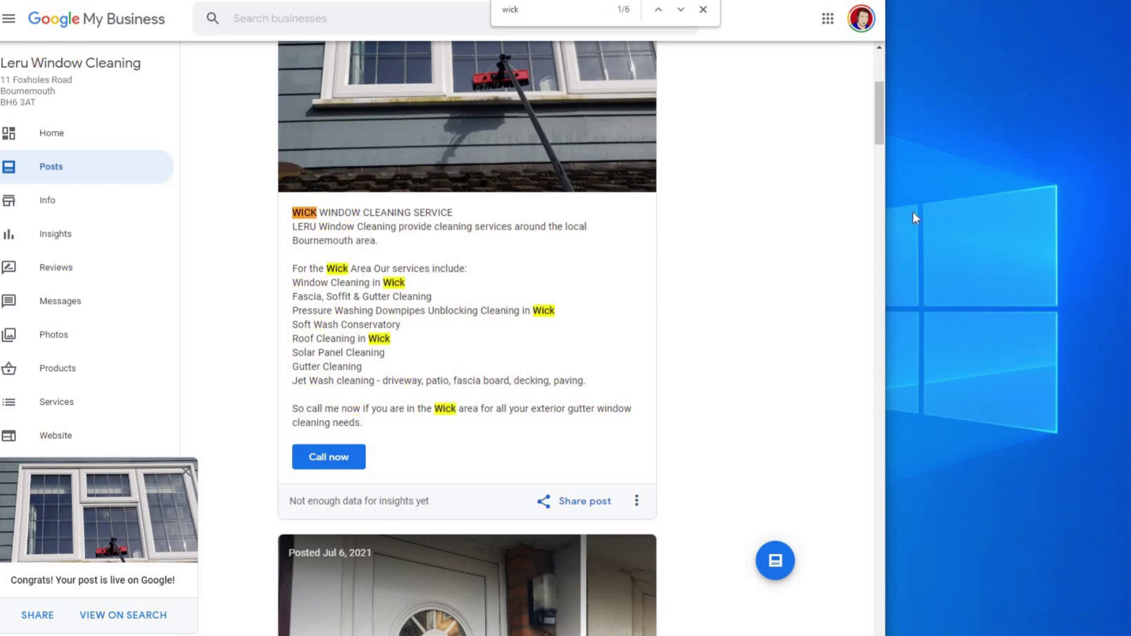
pyautogui.scroll(-20, 868, 316)
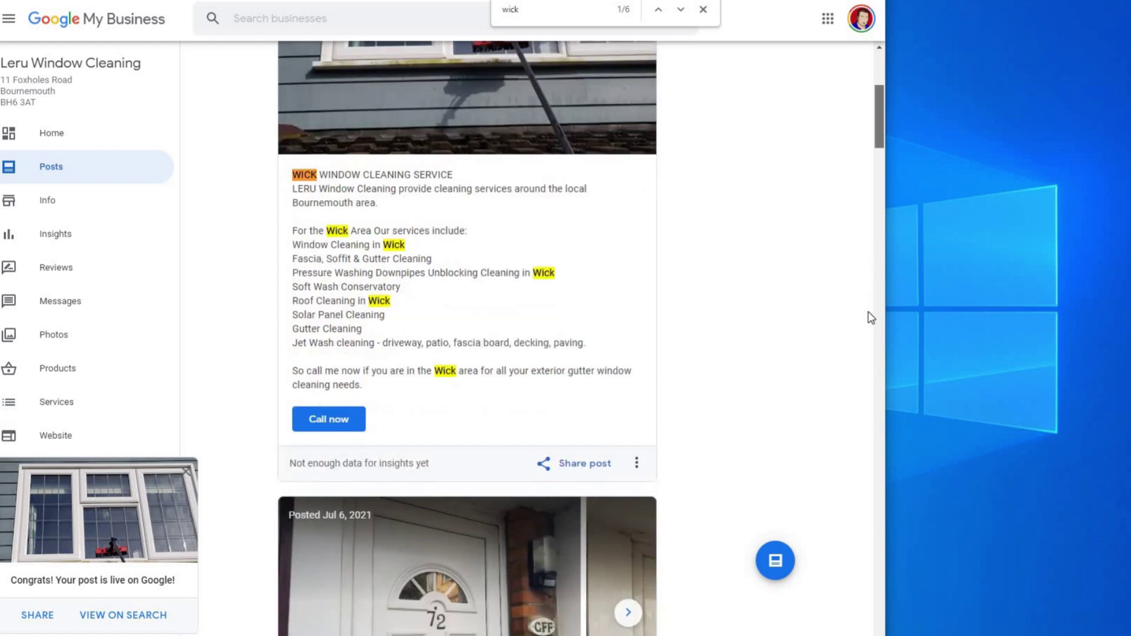
pyautogui.scroll(20, 860, 433)
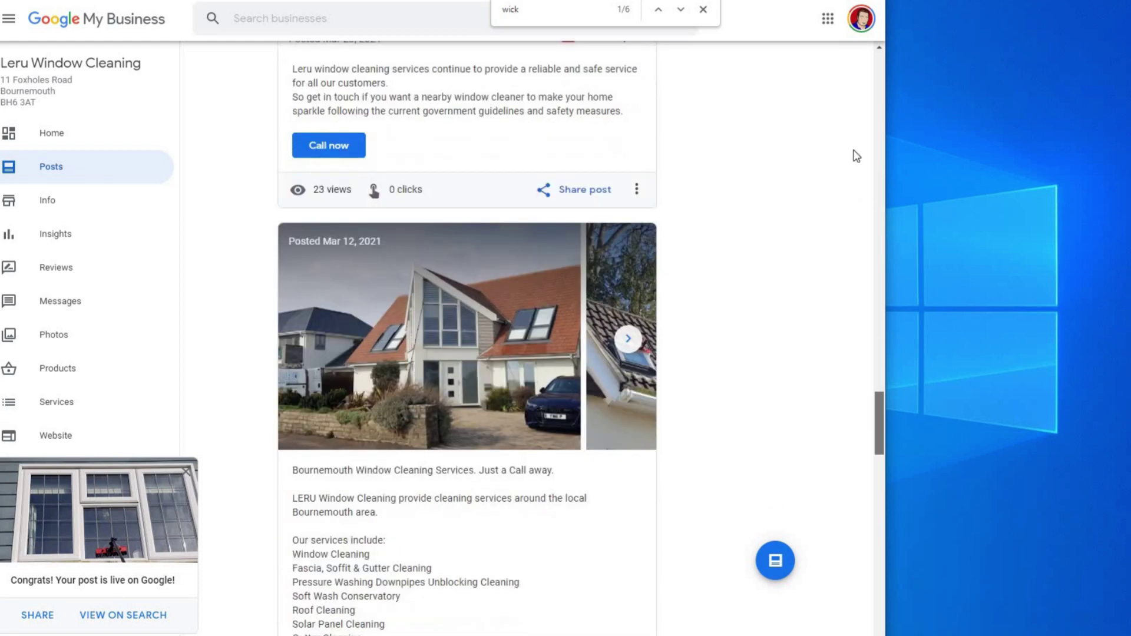
pyautogui.scroll(10, 467, 341)
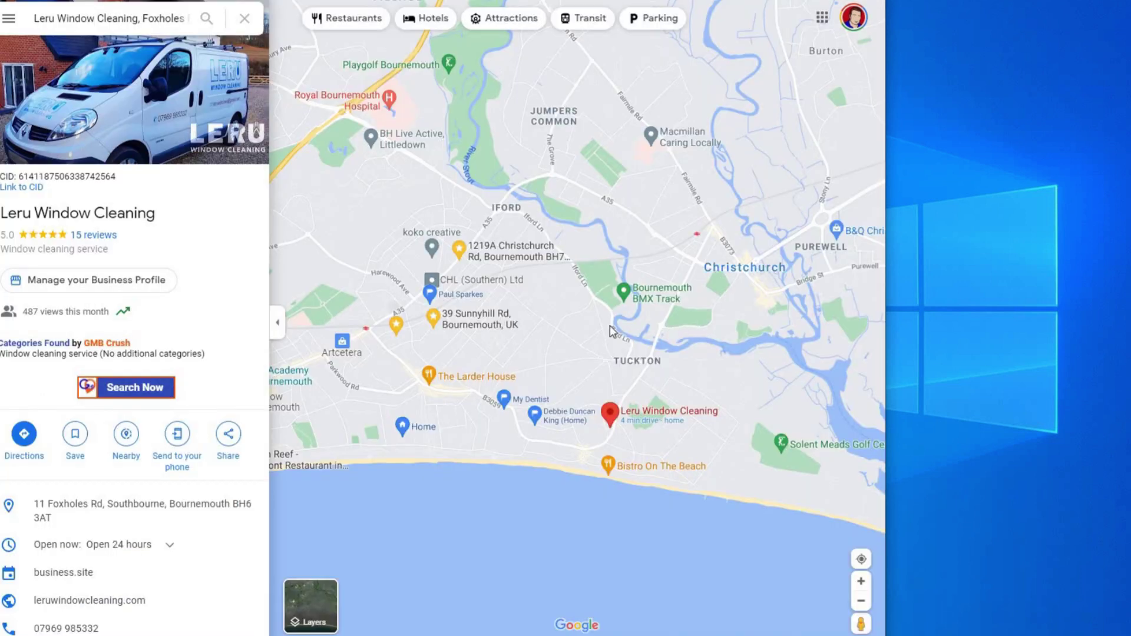
# - Examine the areas around Leru Window Cleaning on Google Maps and the area-based post ideas list in Notepad
pyautogui.scroll(3, 609, 325)
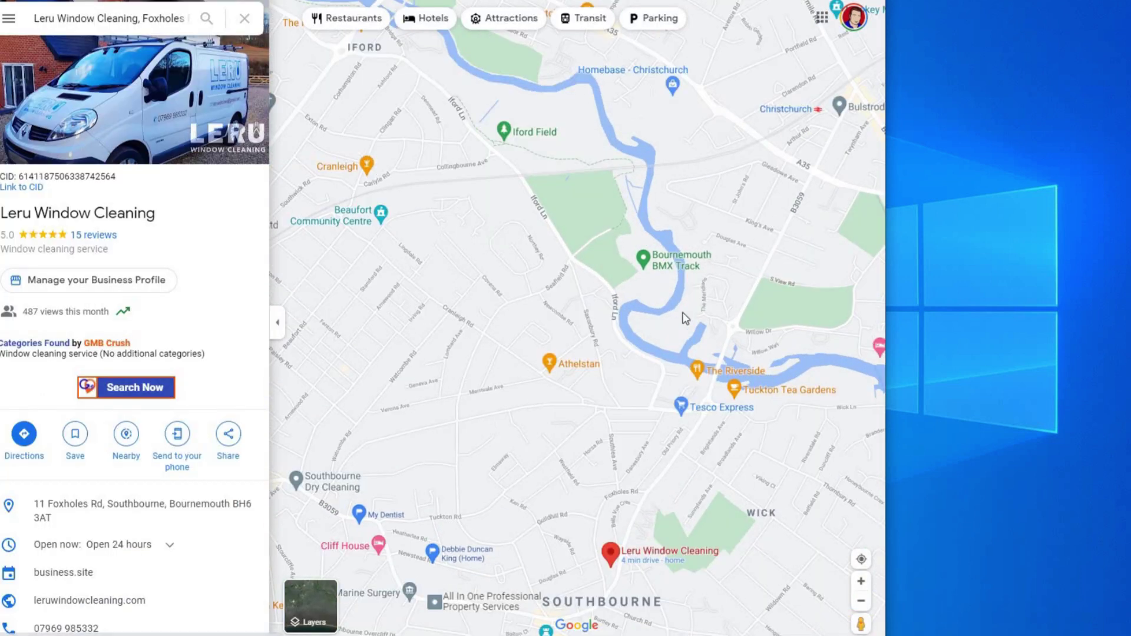
pyautogui.moveTo(685, 318); pyautogui.dragTo(657, 303)
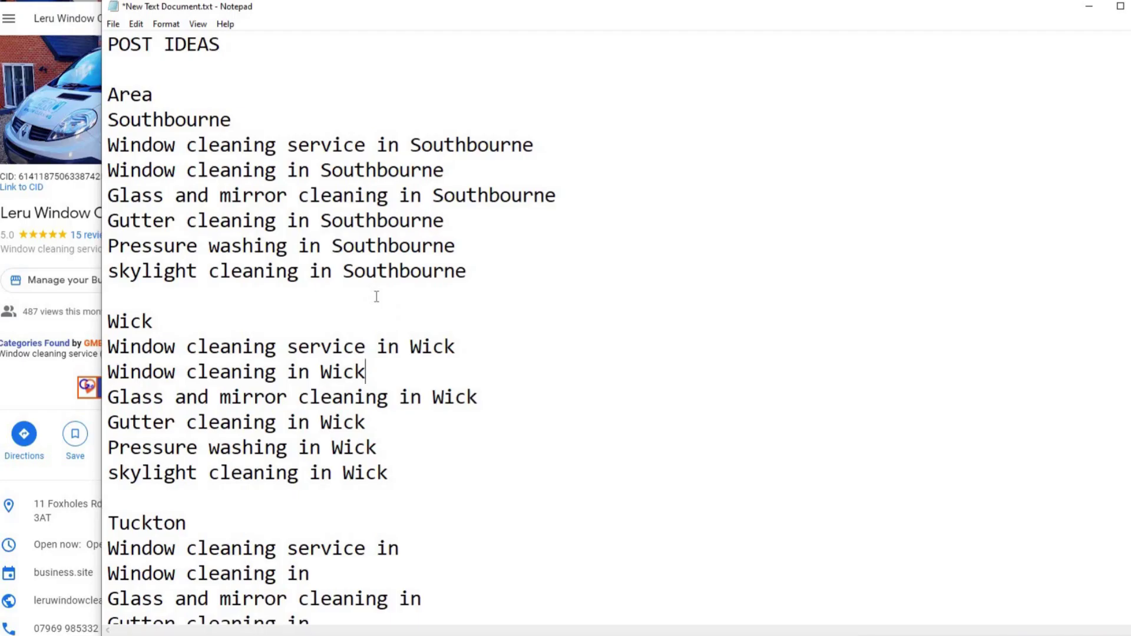
pyautogui.scroll(-7, 377, 295)
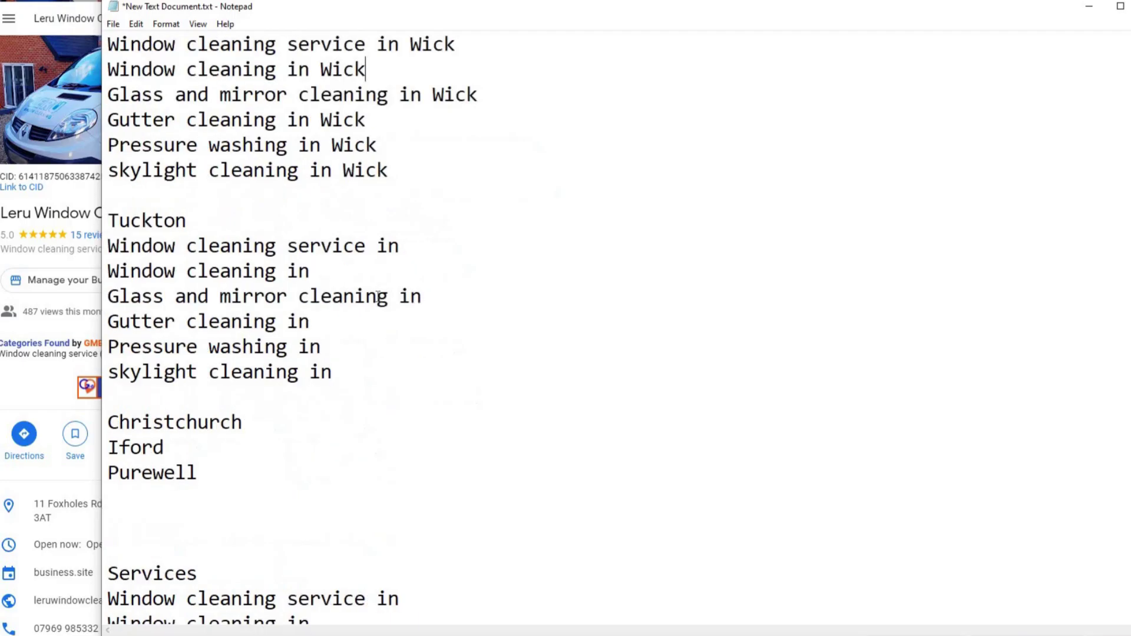
pyautogui.scroll(7, 515, 242)
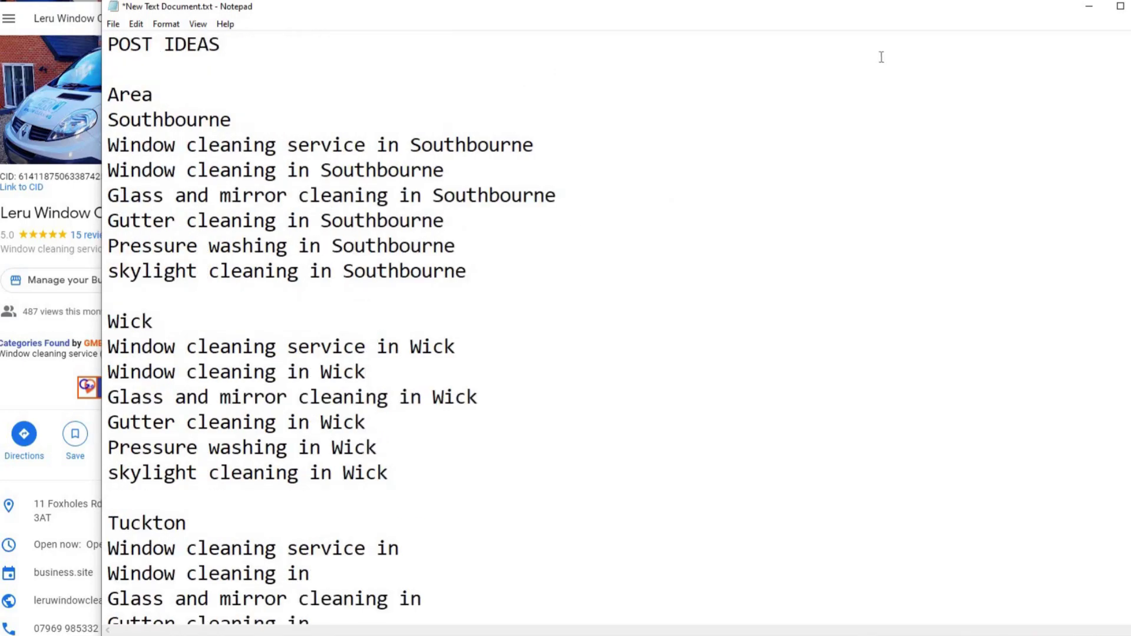